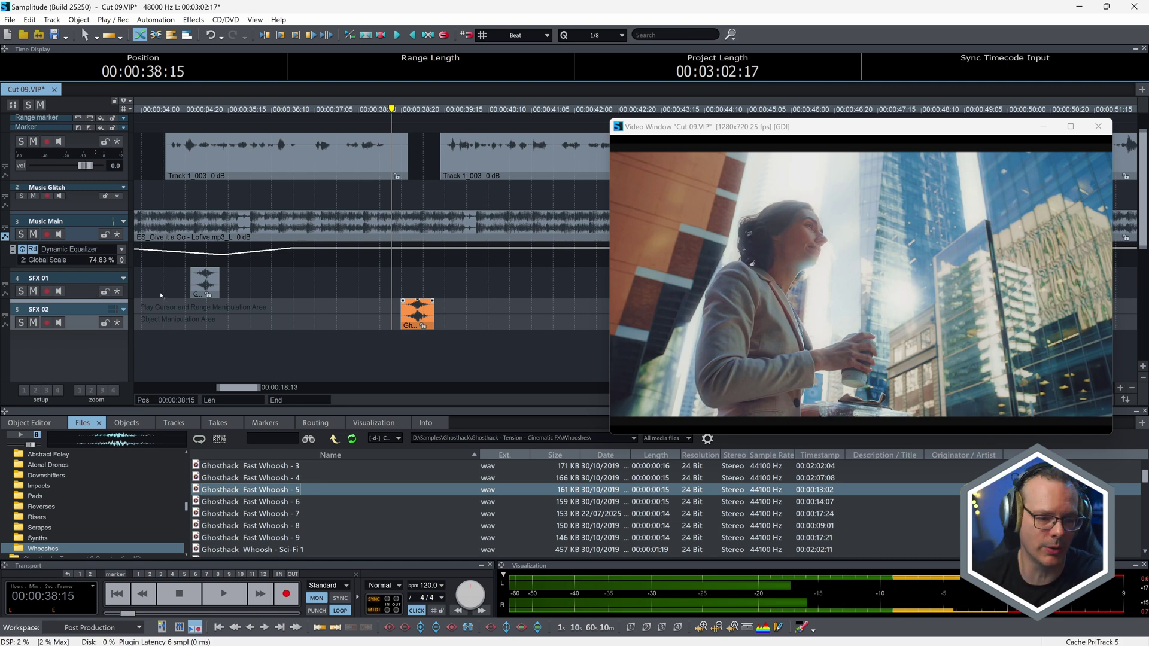
Step: Create a new submix bus as track 6 and rename it from 'Bus 1' to 'SFX Bus'
right_click(79, 353)
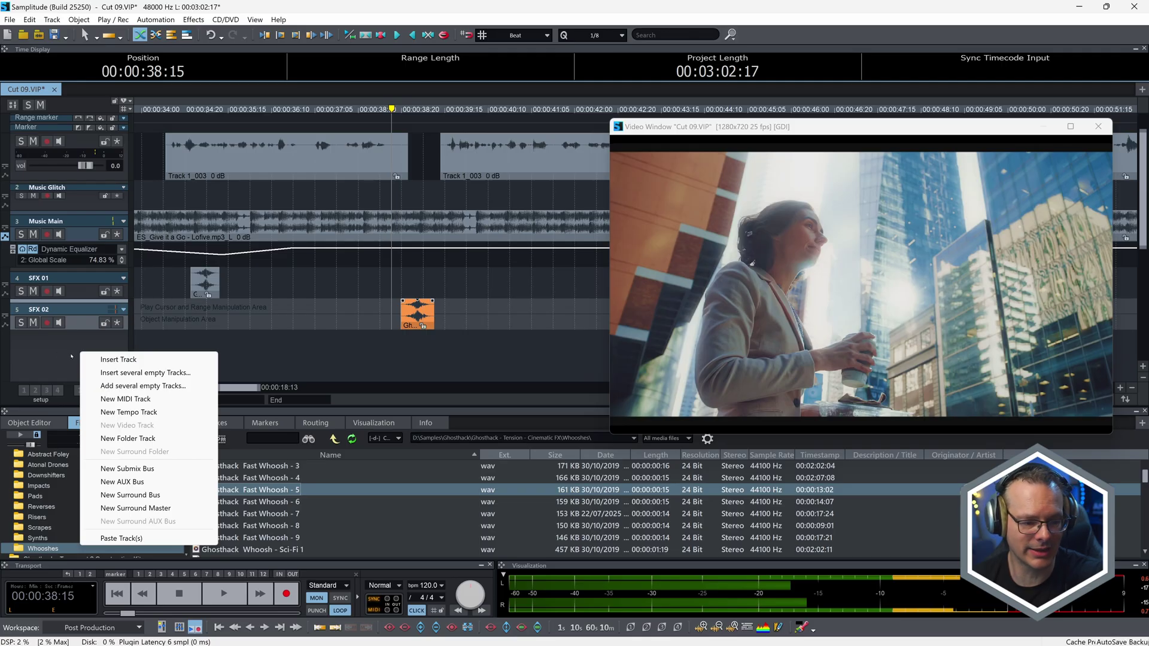
left_click(164, 472)
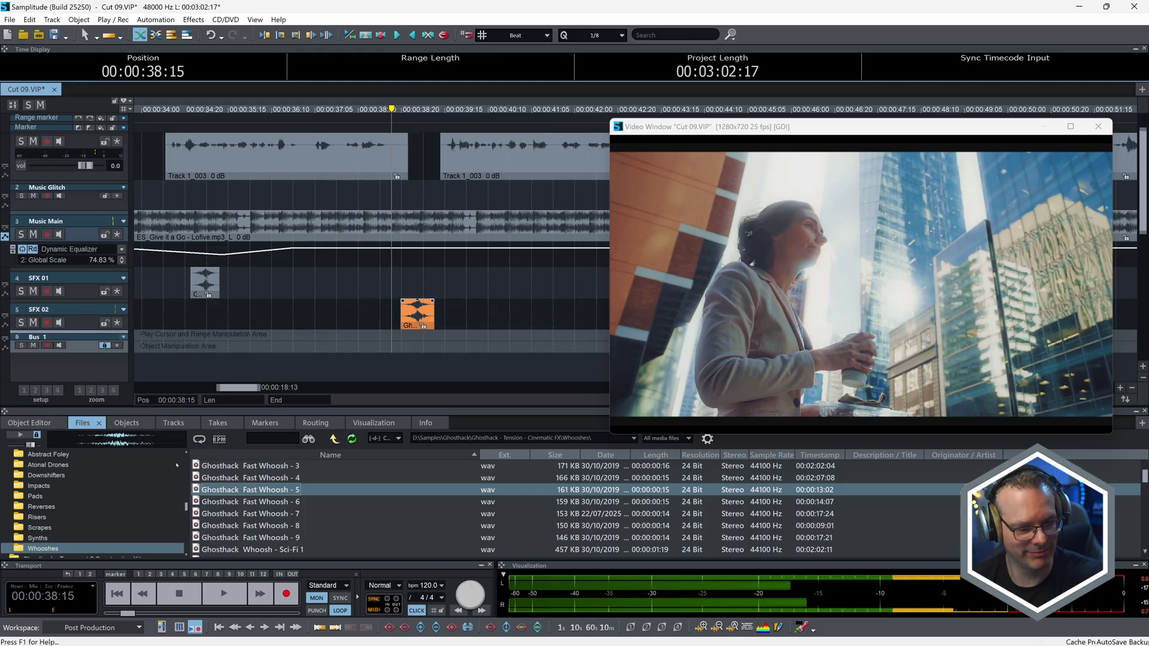
double_click(34, 337)
type("SFX Bu")
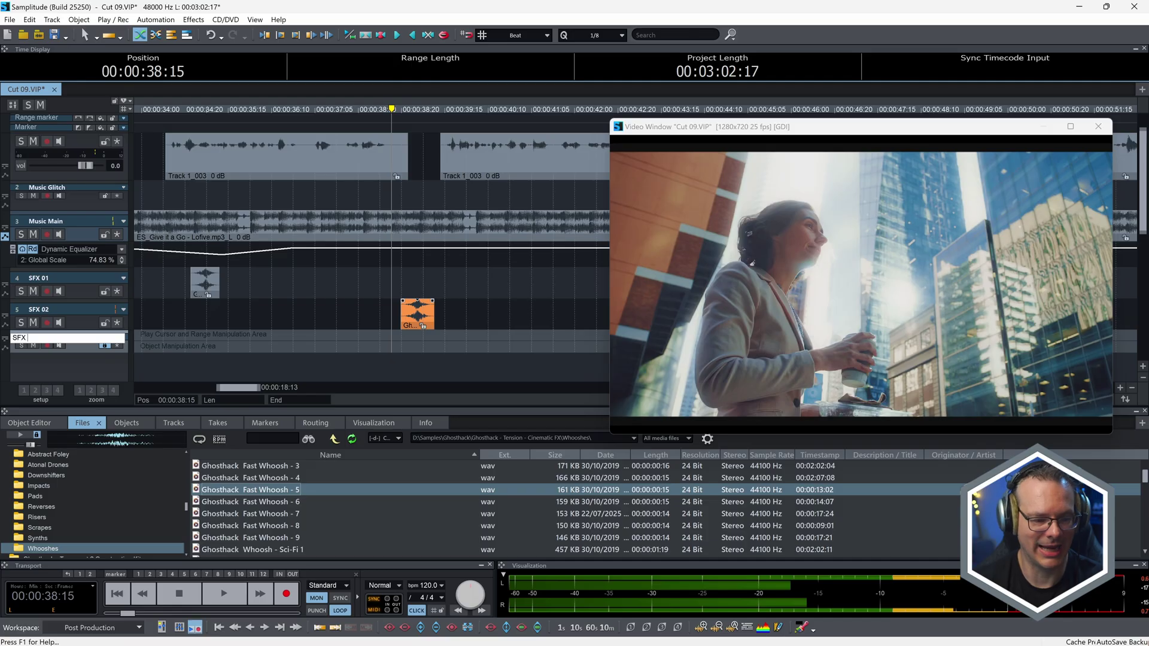
type("ss")
key("Return")
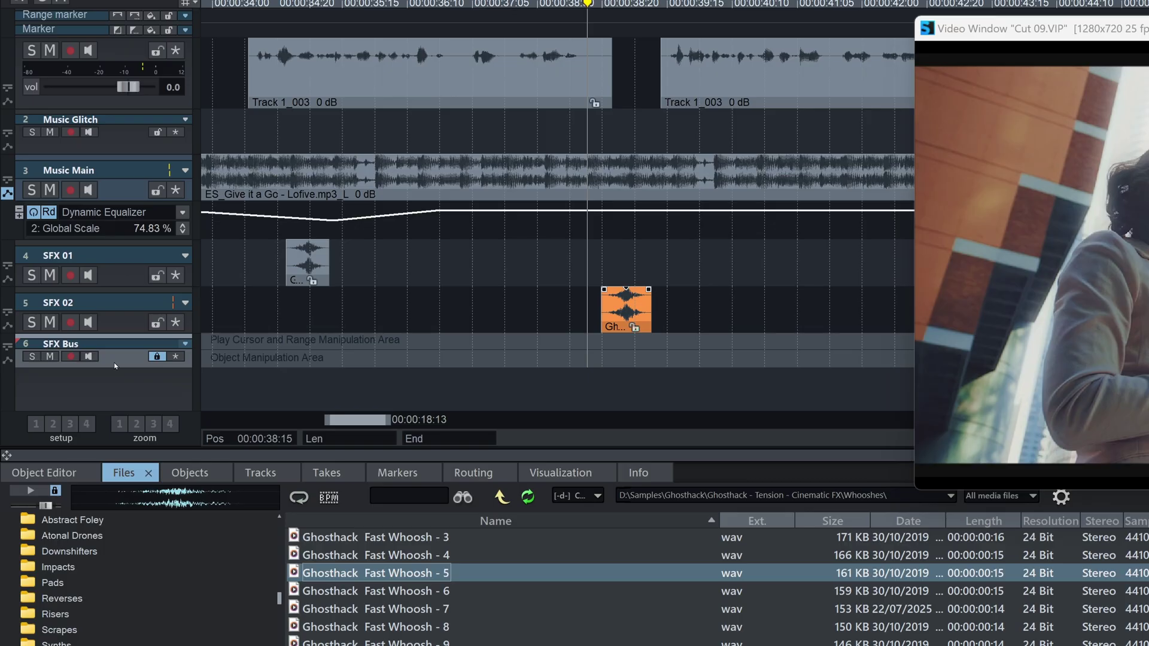
Step: Open the Mixer, undo the stray Music Main level change, and widen it to show all six channels
left_click(239, 29)
mouse_move(202, 29)
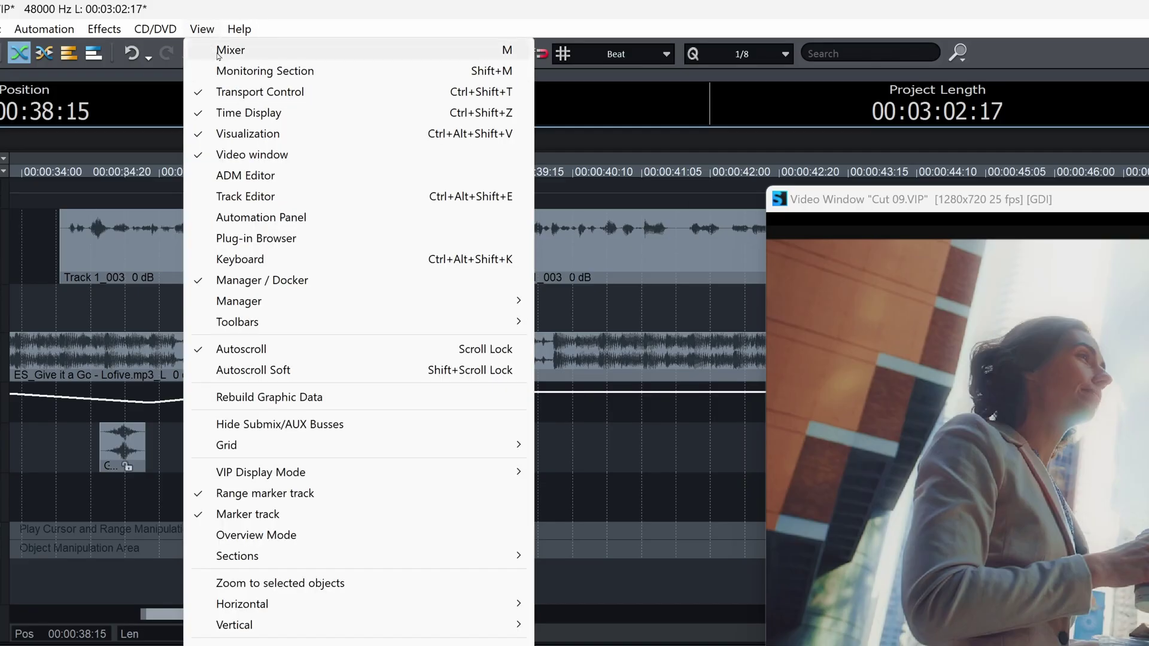
left_click(218, 51)
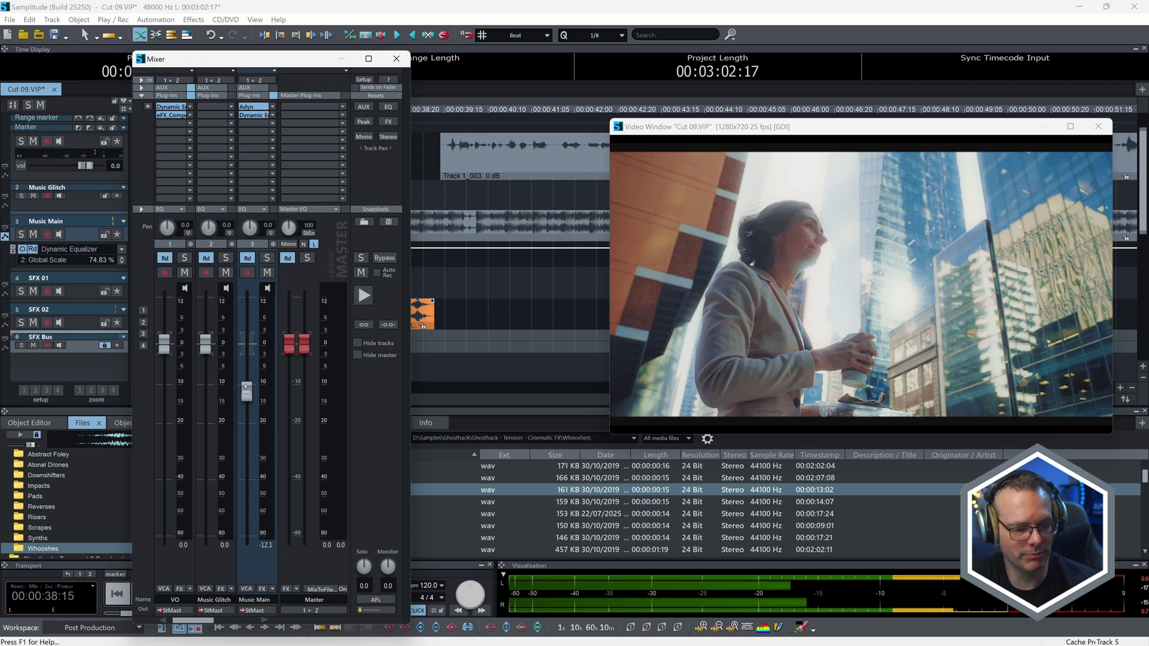
scroll(247, 396, "up", 2)
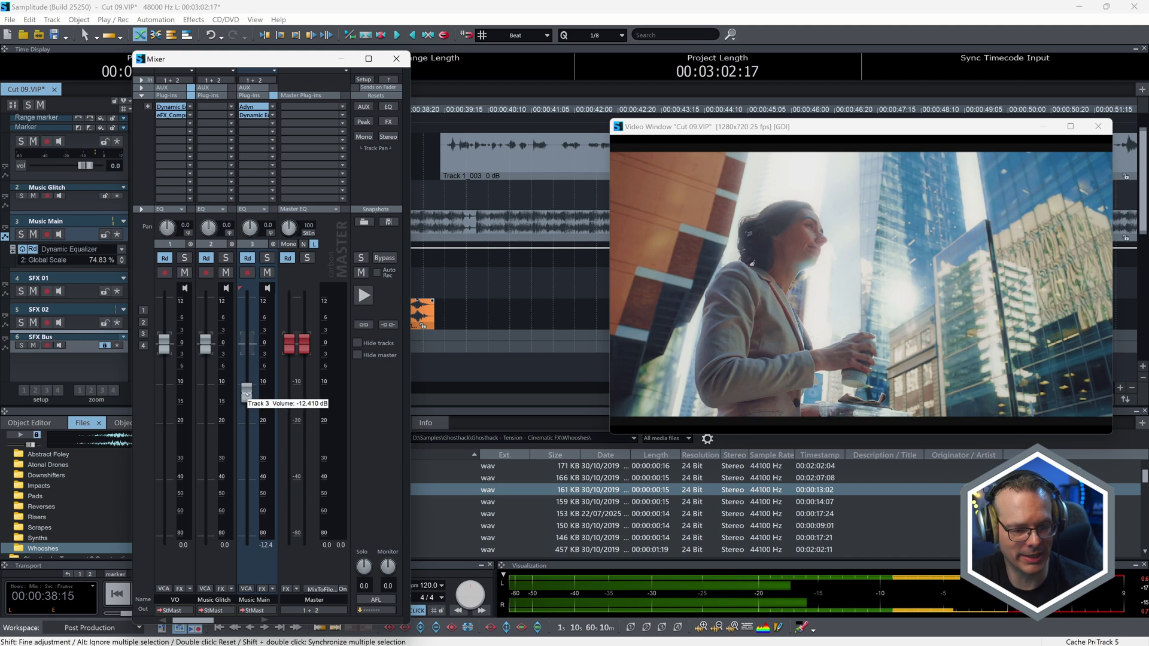
key("ctrl+z")
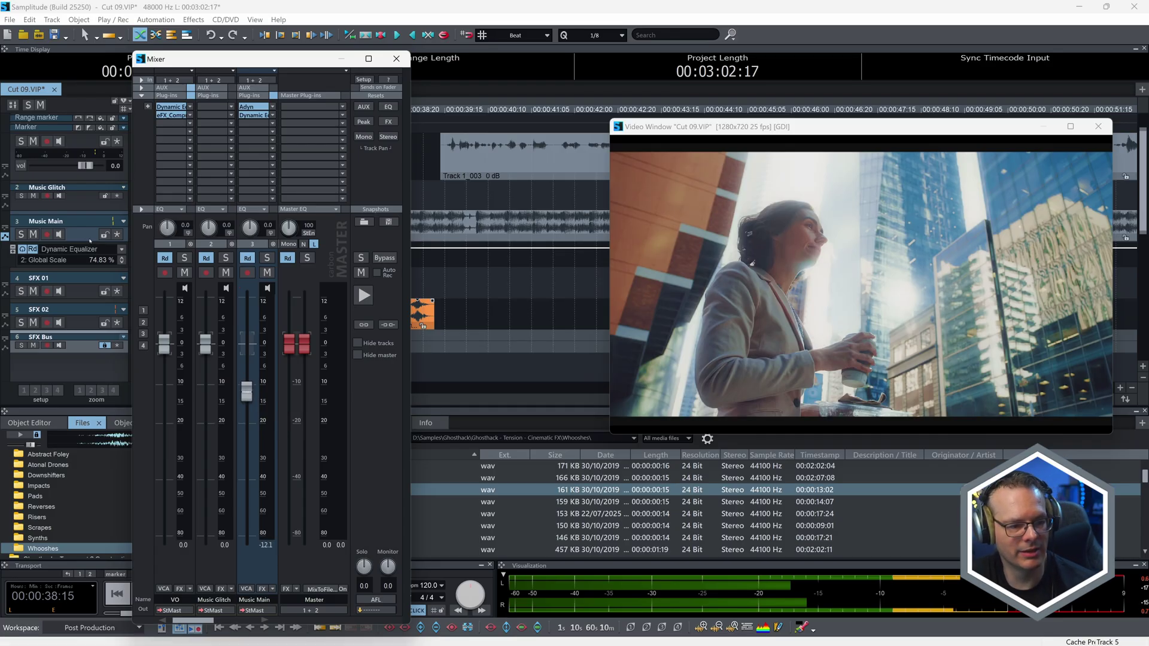
left_click_drag(76, 241, 66, 274)
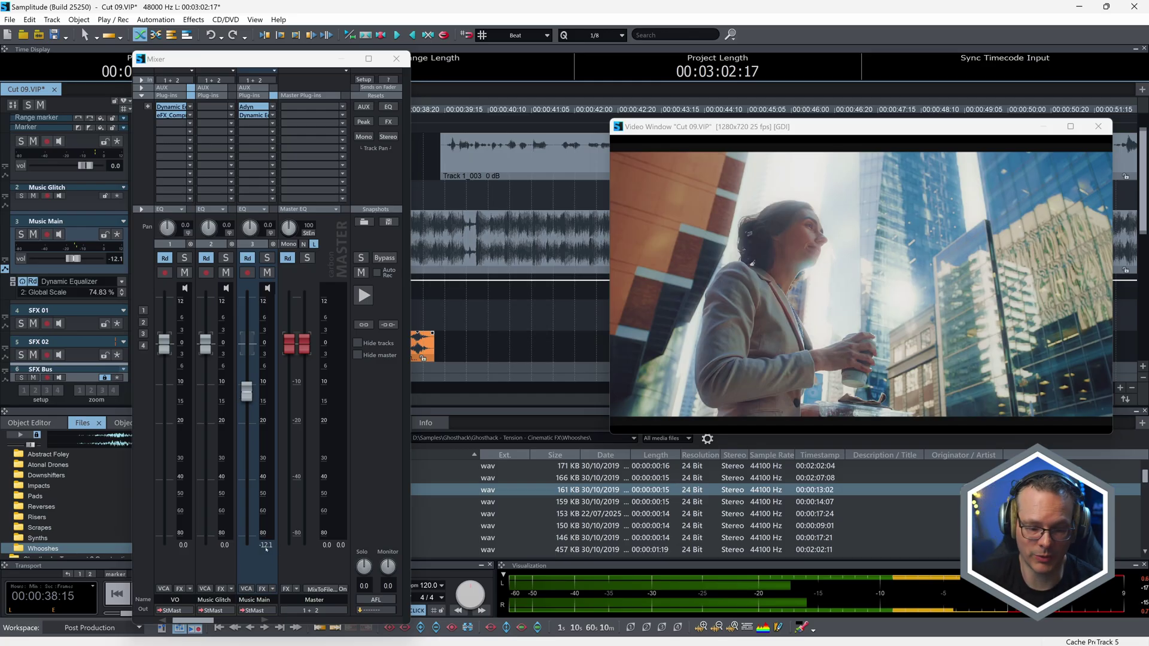
left_click_drag(412, 369, 621, 338)
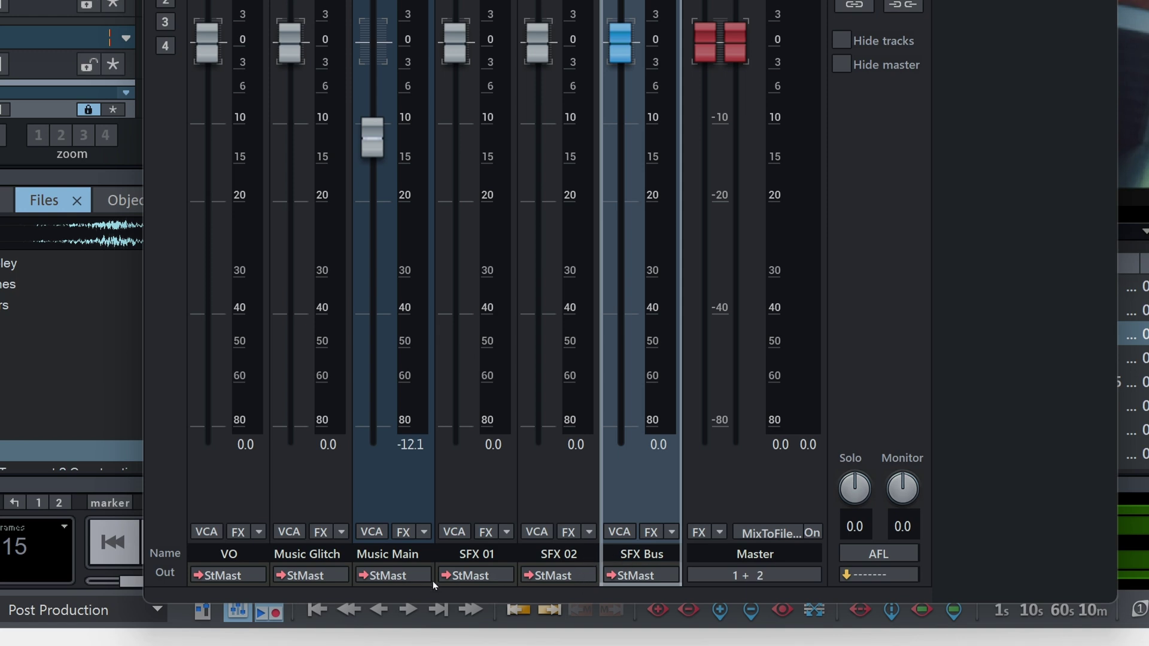
Step: Switch the SFX 01 and SFX 02 outputs from StMast to 6: SFX Bus
left_click(486, 578)
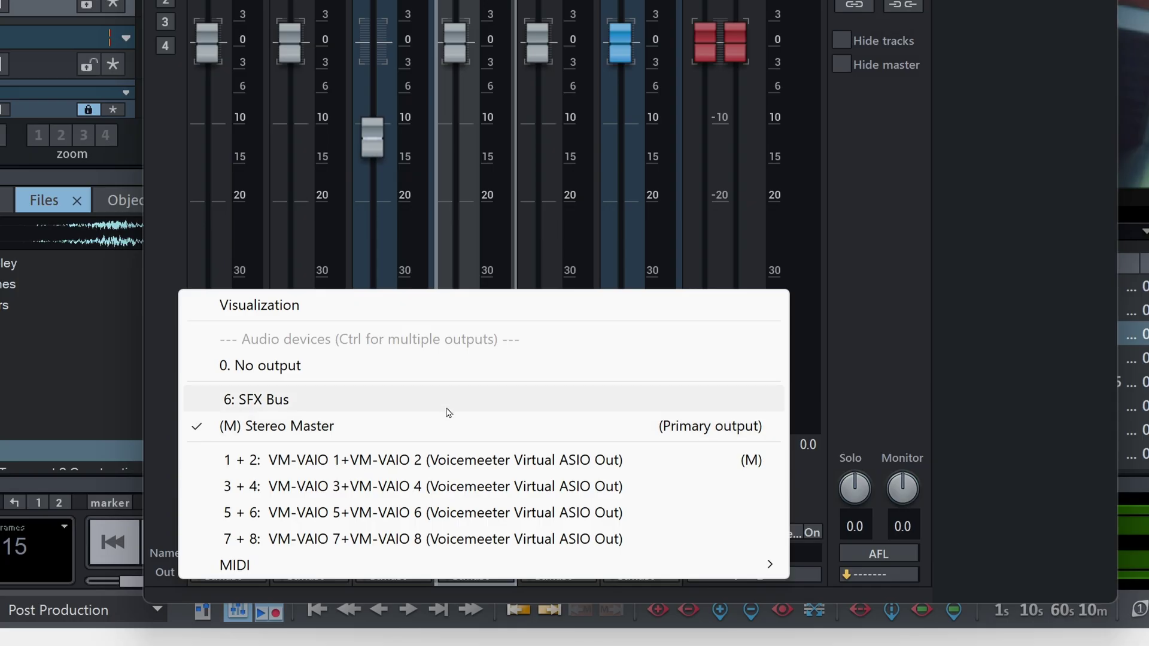
left_click(447, 405)
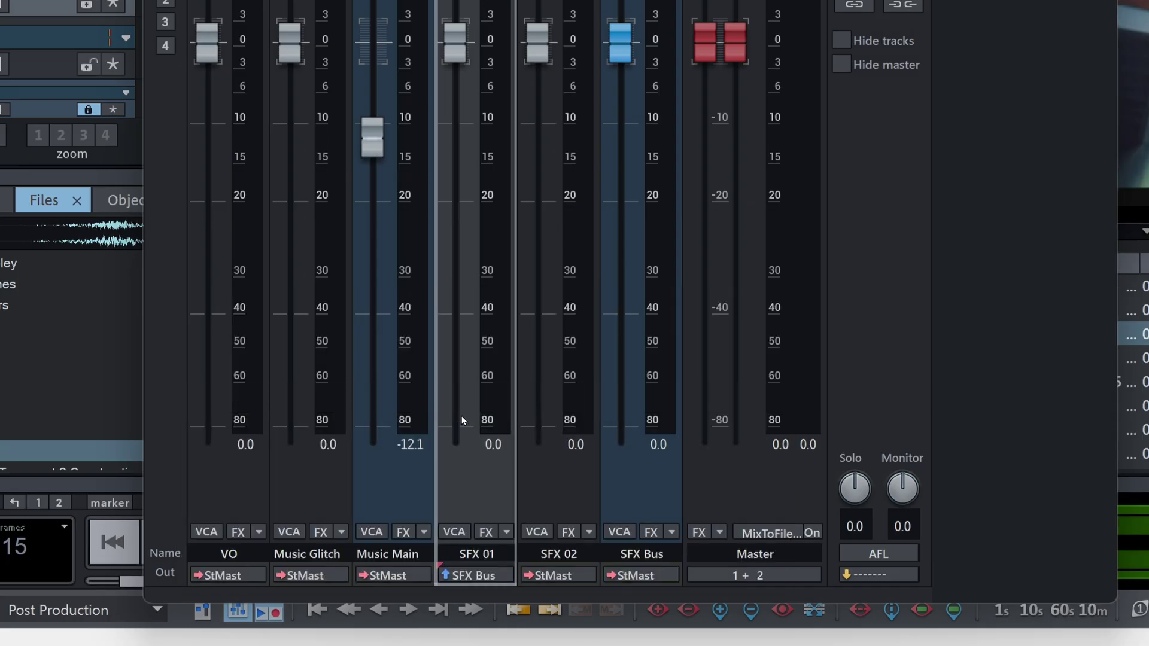
left_click(561, 578)
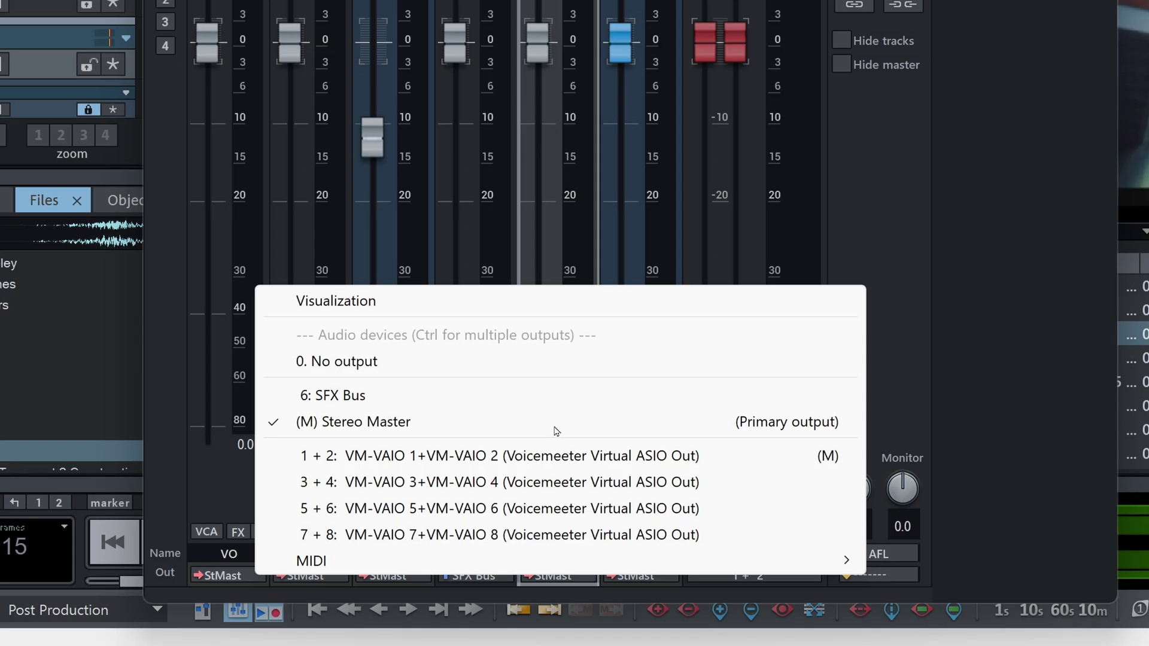
left_click(526, 405)
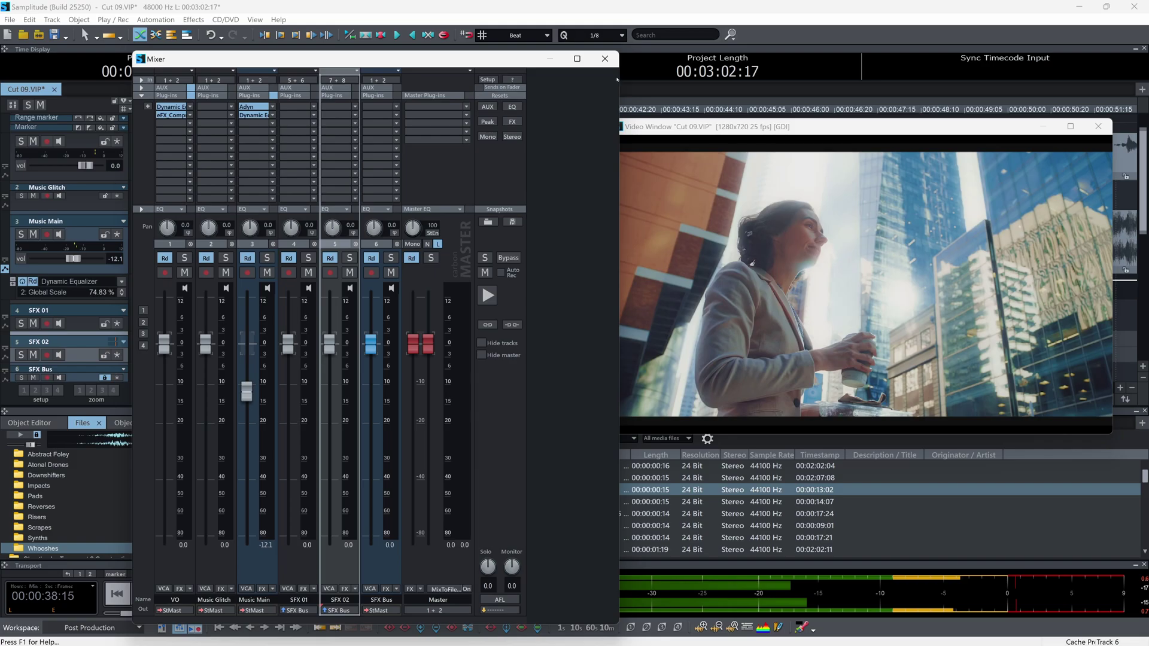
Step: Close the mixer, audition the whoosh at 00:00:38:14, and reset SFX Bus volume from -28.5 dB to 0 dB
left_click(605, 58)
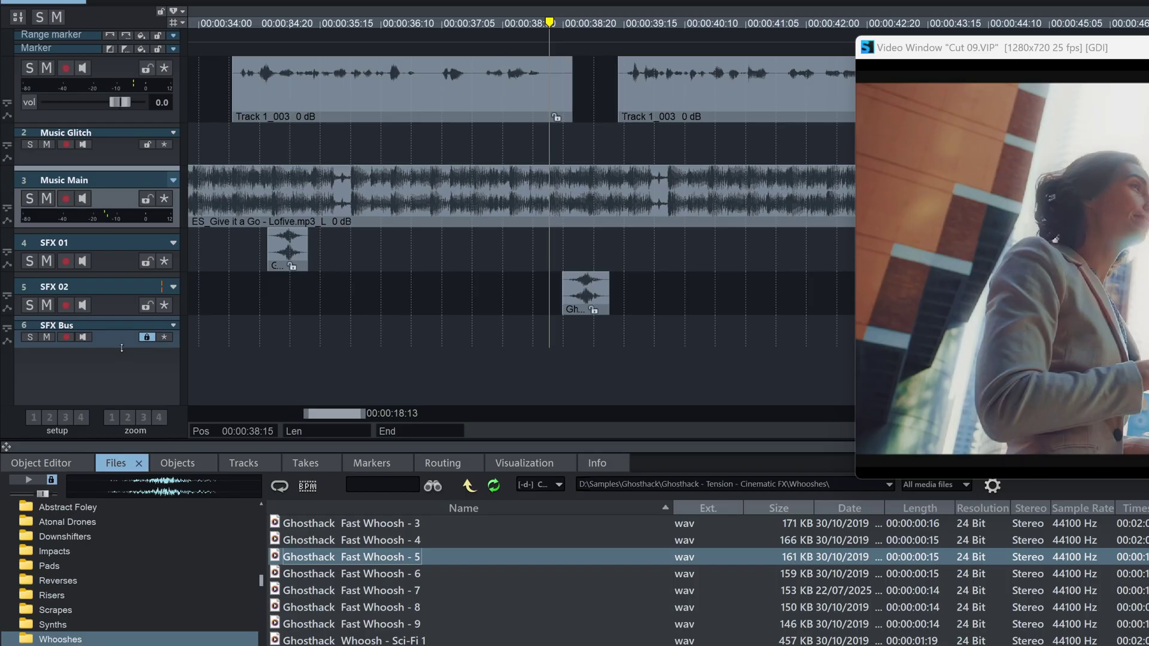
mouse_move(106, 385)
left_mouse_down()
mouse_move(103, 400)
mouse_move(67, 387)
mouse_move(88, 391)
left_mouse_up()
key("space")
key("space")
key("space")
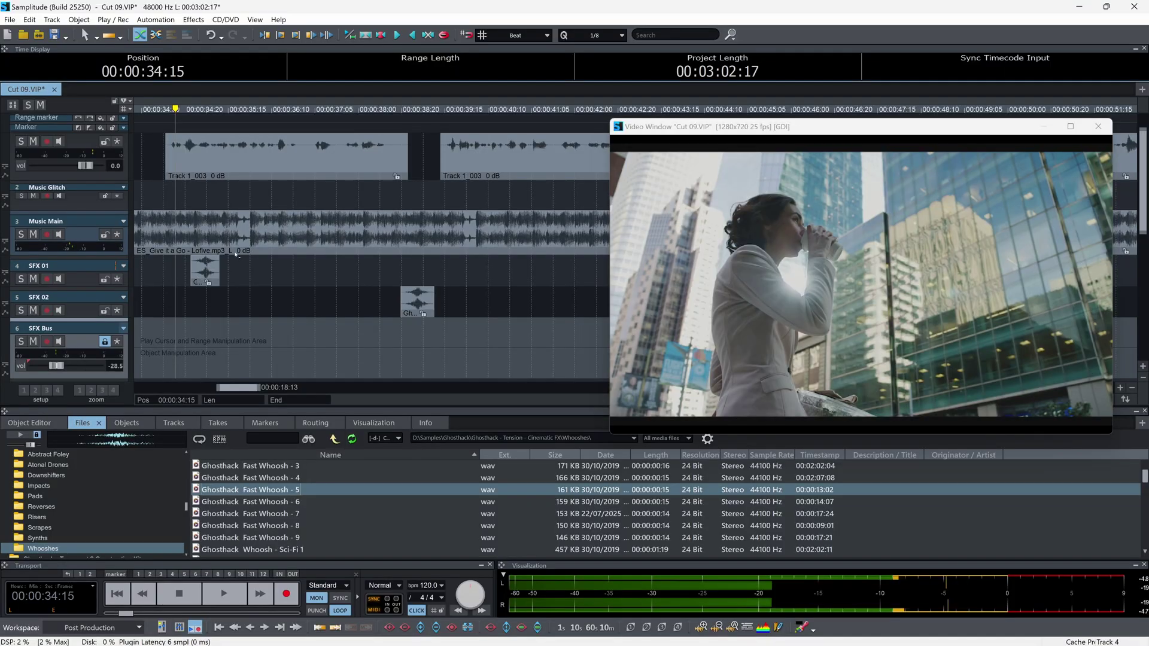
left_click(387, 117)
key("space")
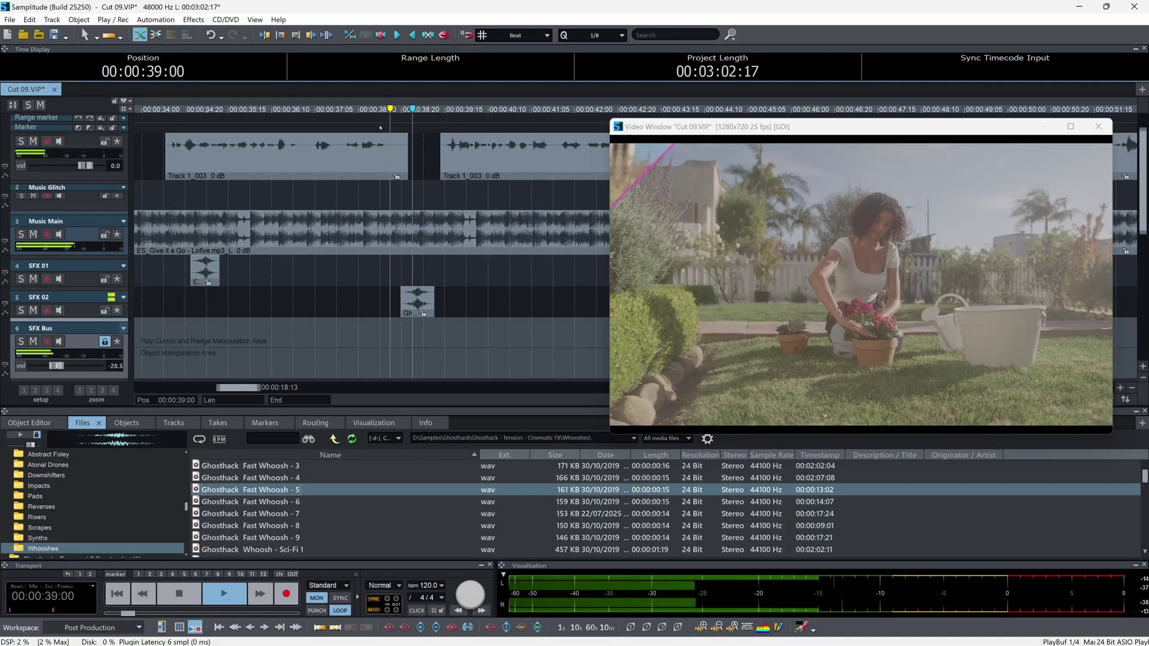
key("space")
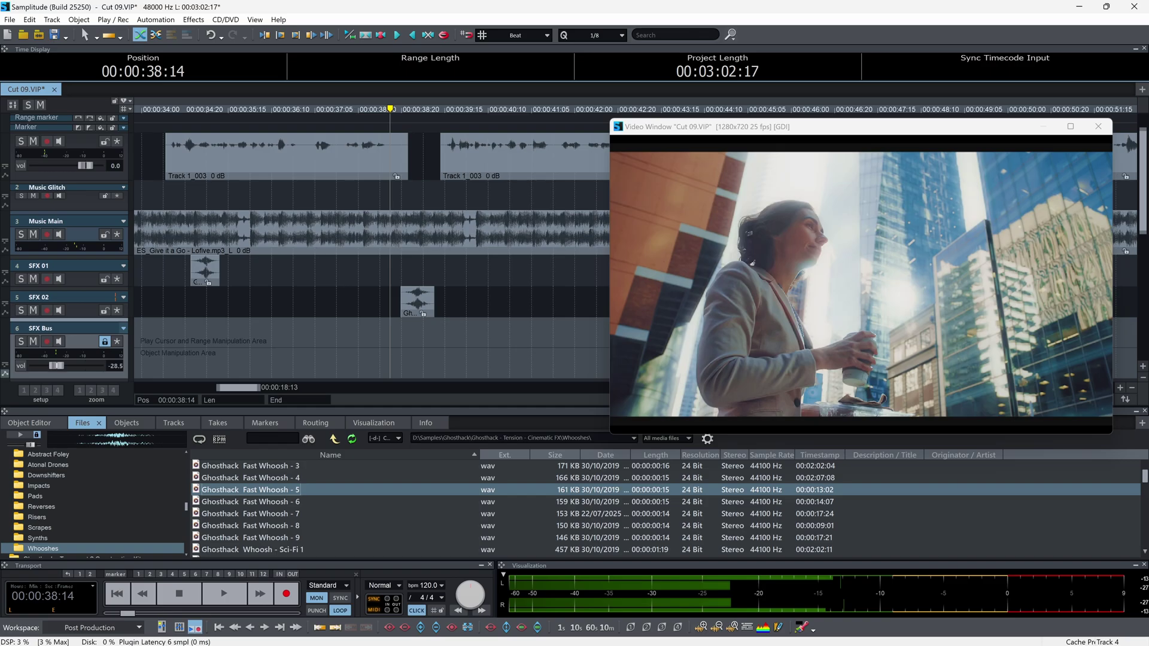
double_click(60, 369)
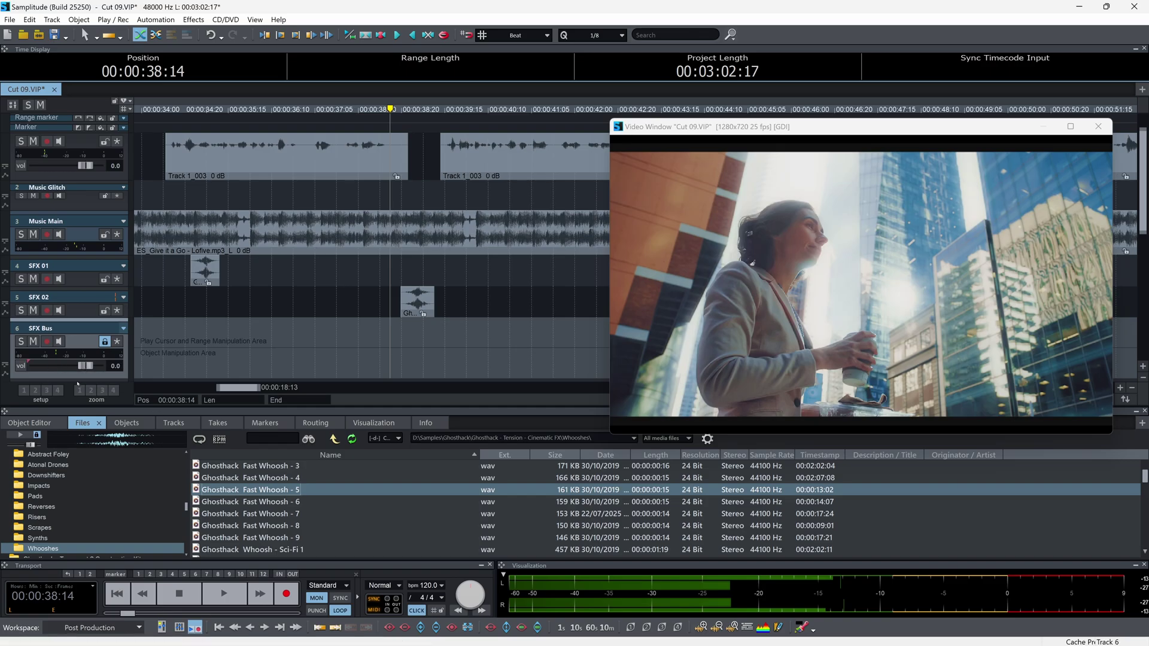
left_click_drag(77, 379, 78, 383)
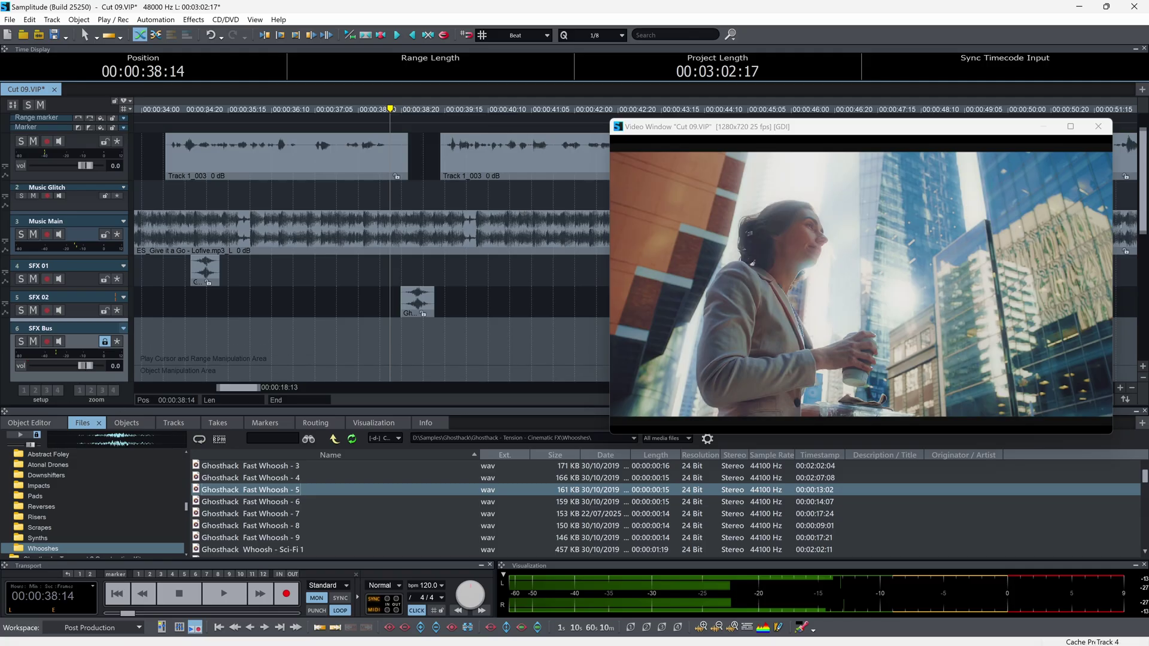
Step: Search 'reve' and insert eFX_Reverb on the SFX Bus
left_click(60, 292)
type("rever")
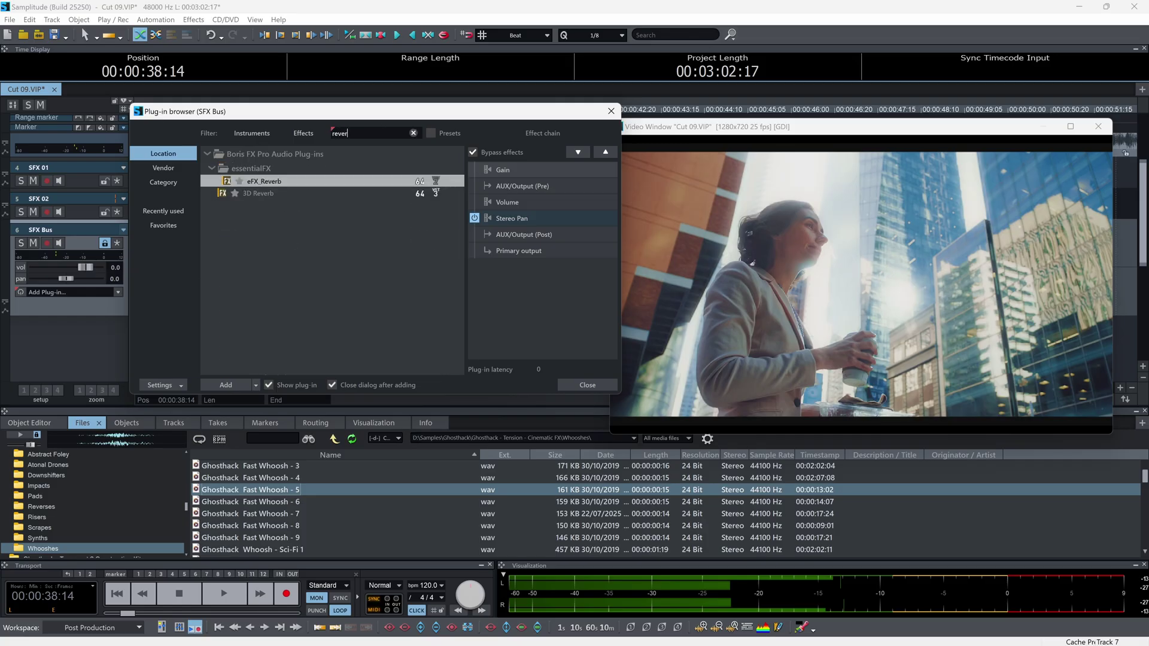
mouse_move(288, 184)
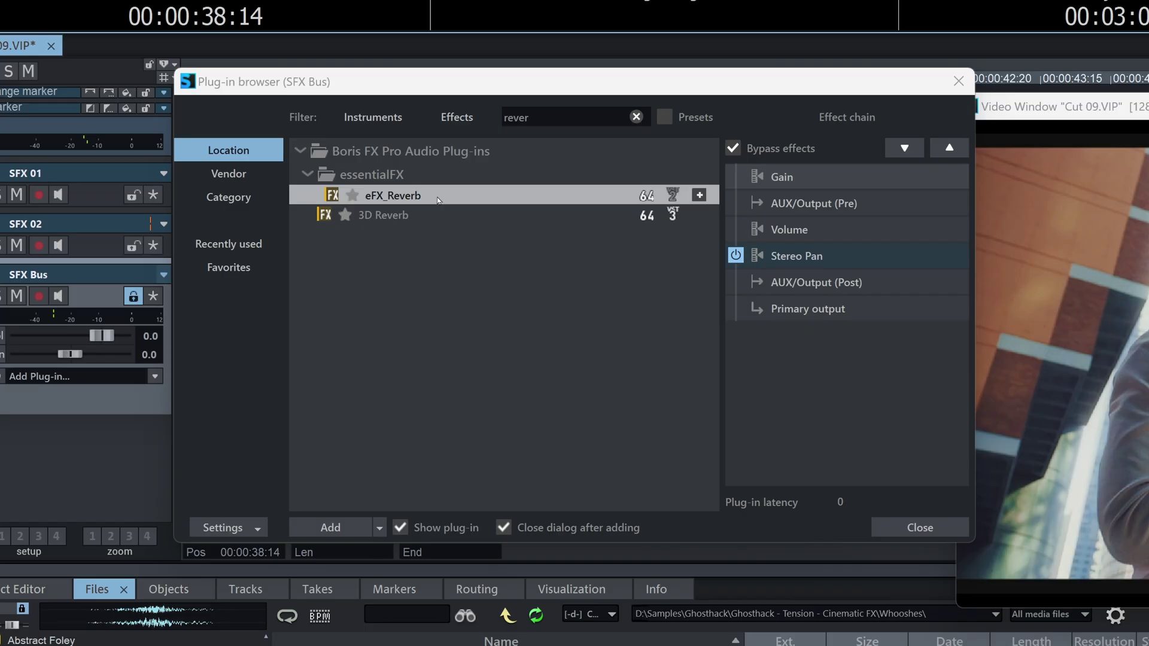
left_click(429, 199)
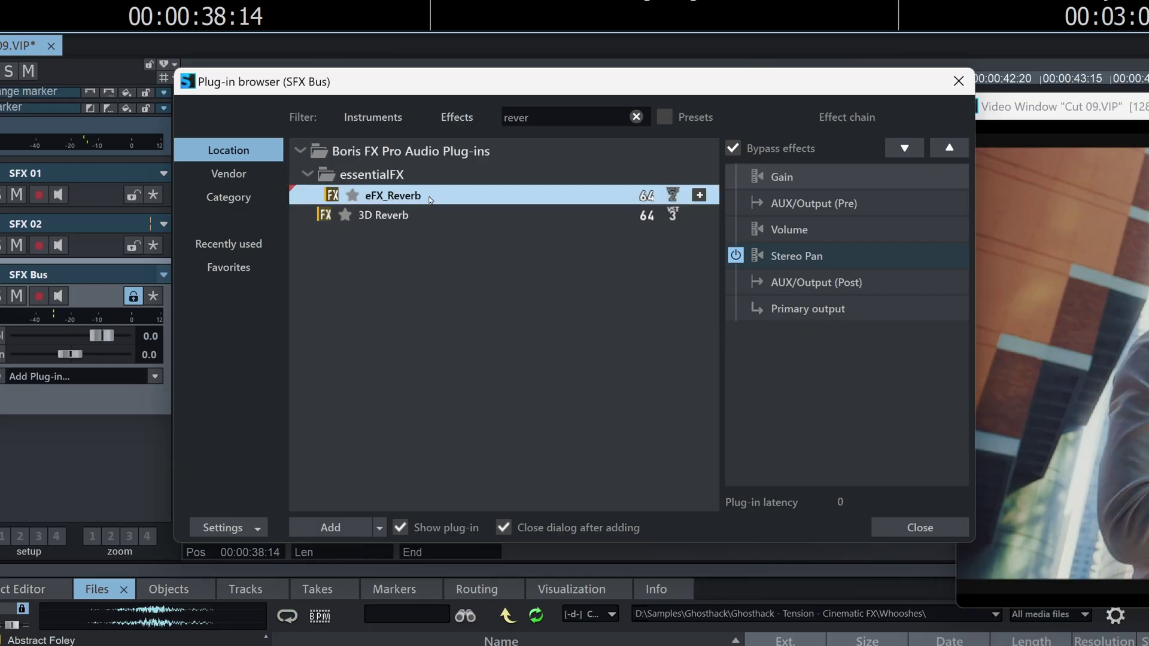
double_click(422, 196)
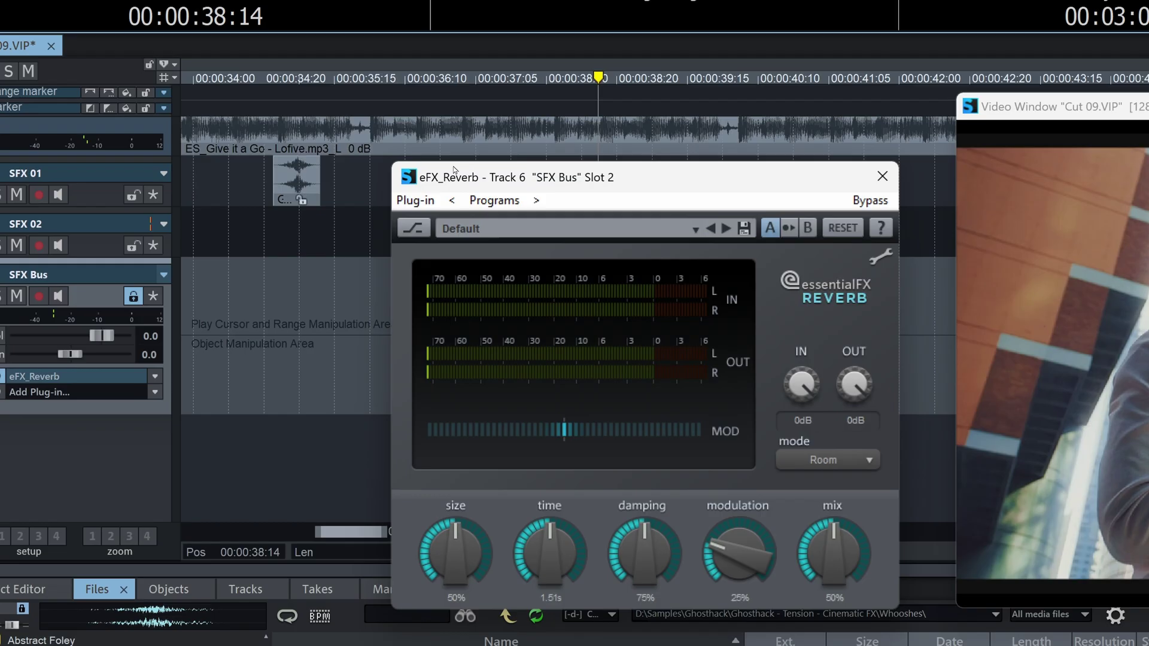
Step: Load the reverb's Large Concert Hall preset and solo the SFX Bus with its sources
left_click(693, 229)
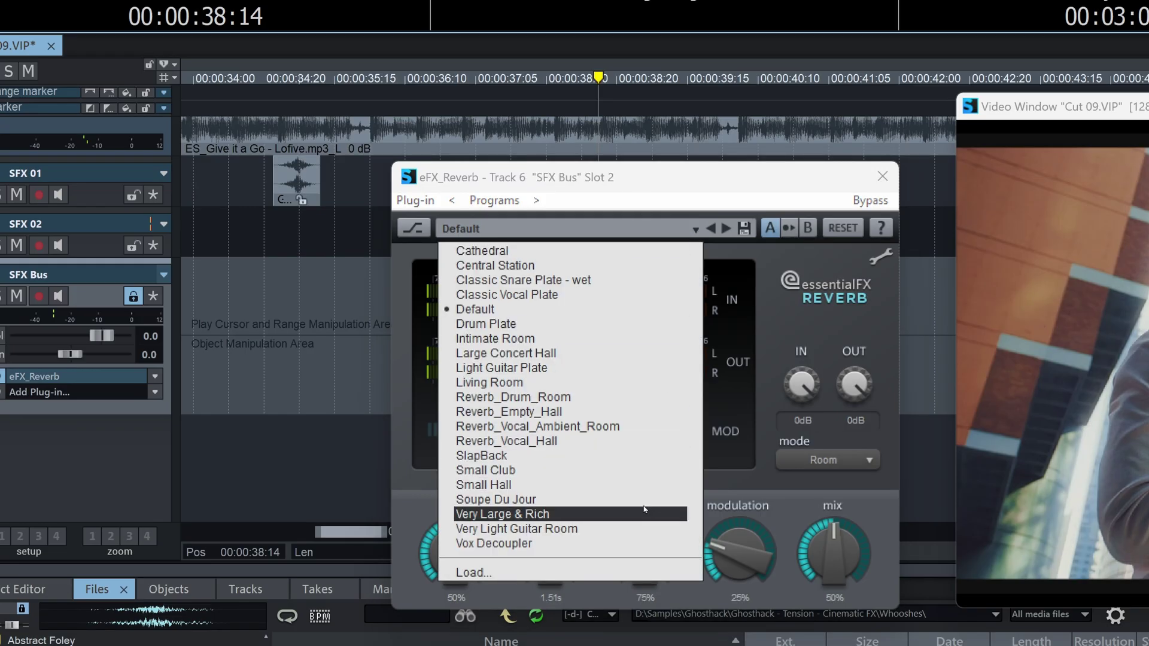
left_click(656, 353)
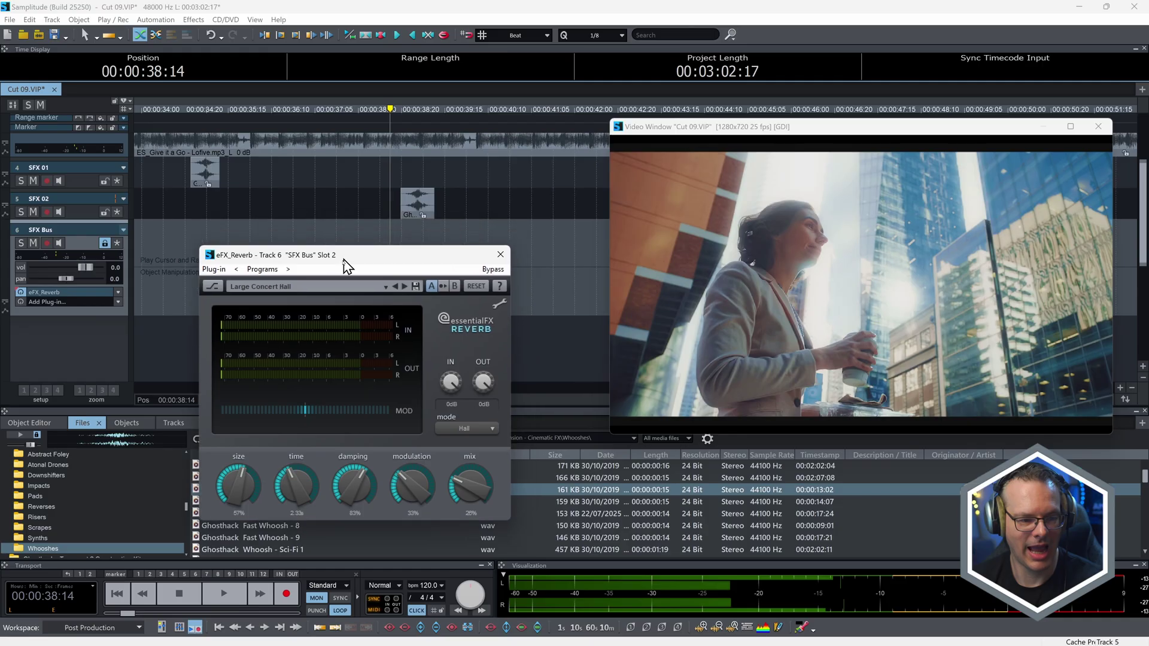
left_click_drag(343, 260, 323, 277)
left_click(20, 242)
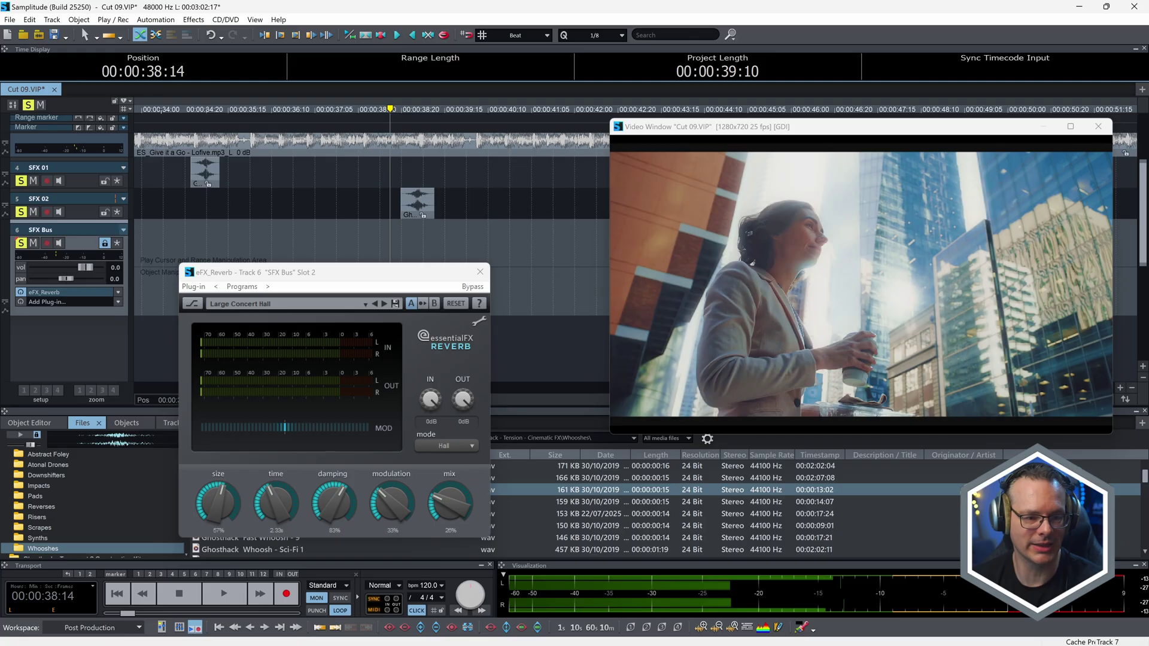
Step: Audition the reverb, set Time to 5.16 s and Mix to 38%, then close the reverb window
key("space")
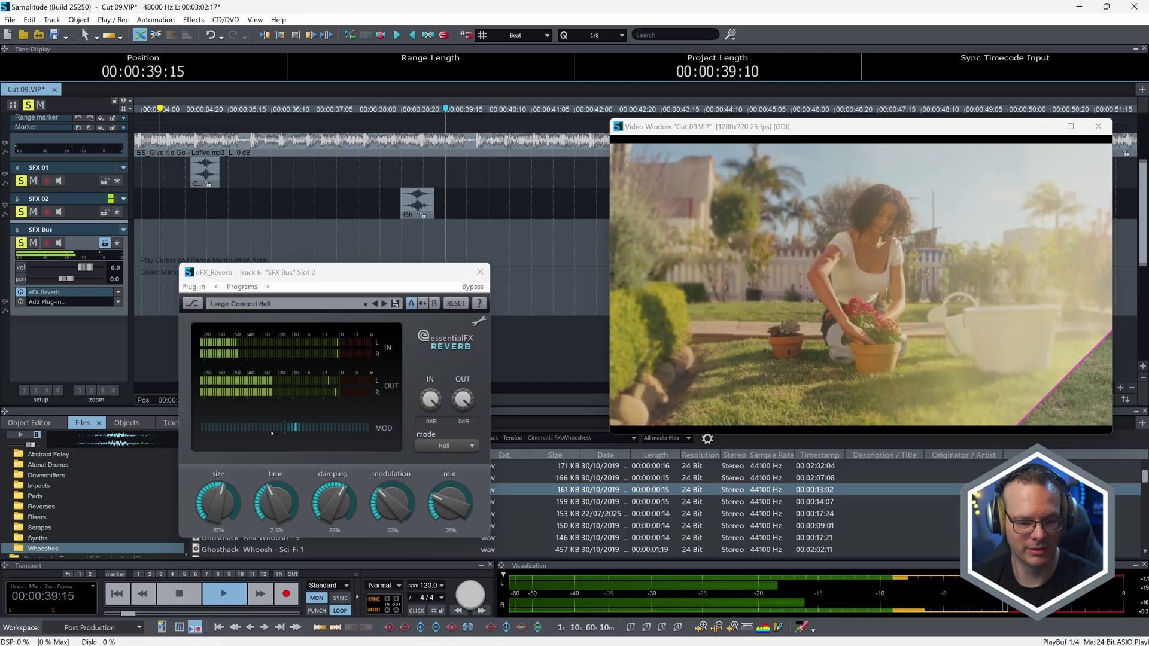
key("space")
left_click_drag(268, 491, 270, 472)
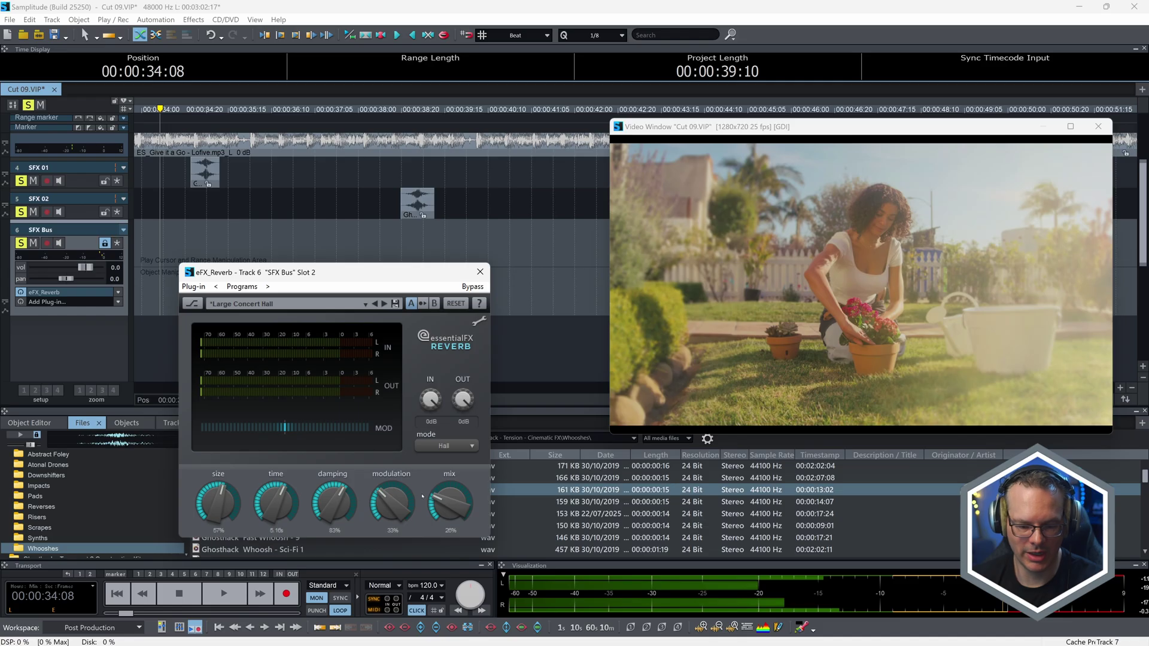
left_click_drag(435, 497, 438, 486)
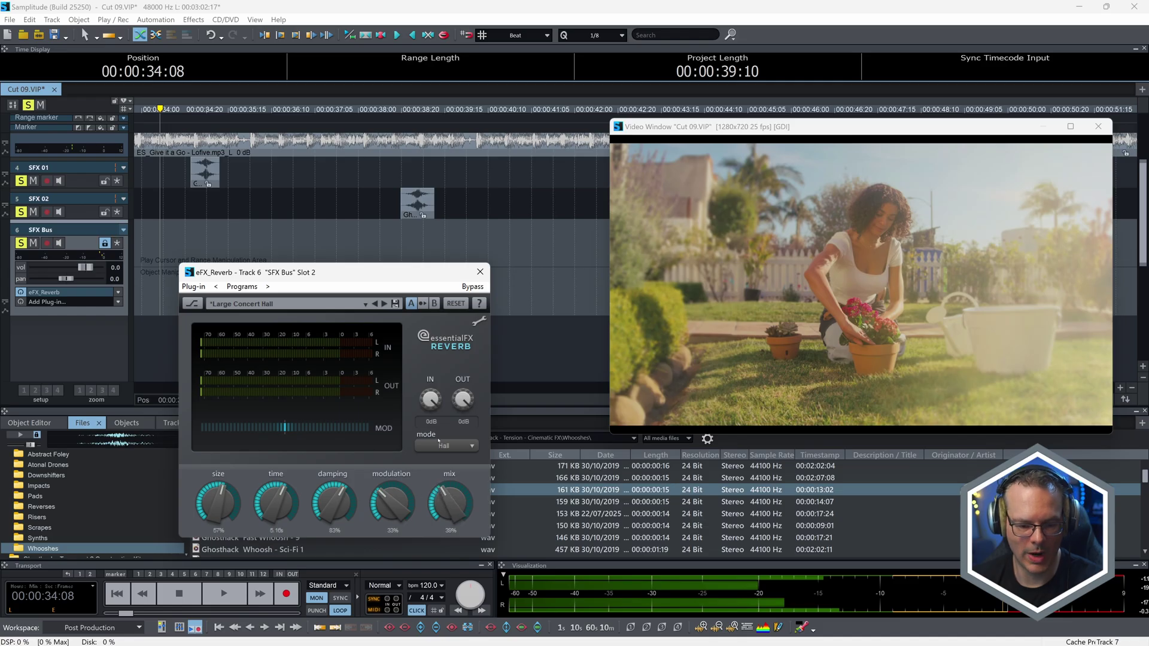
key("space")
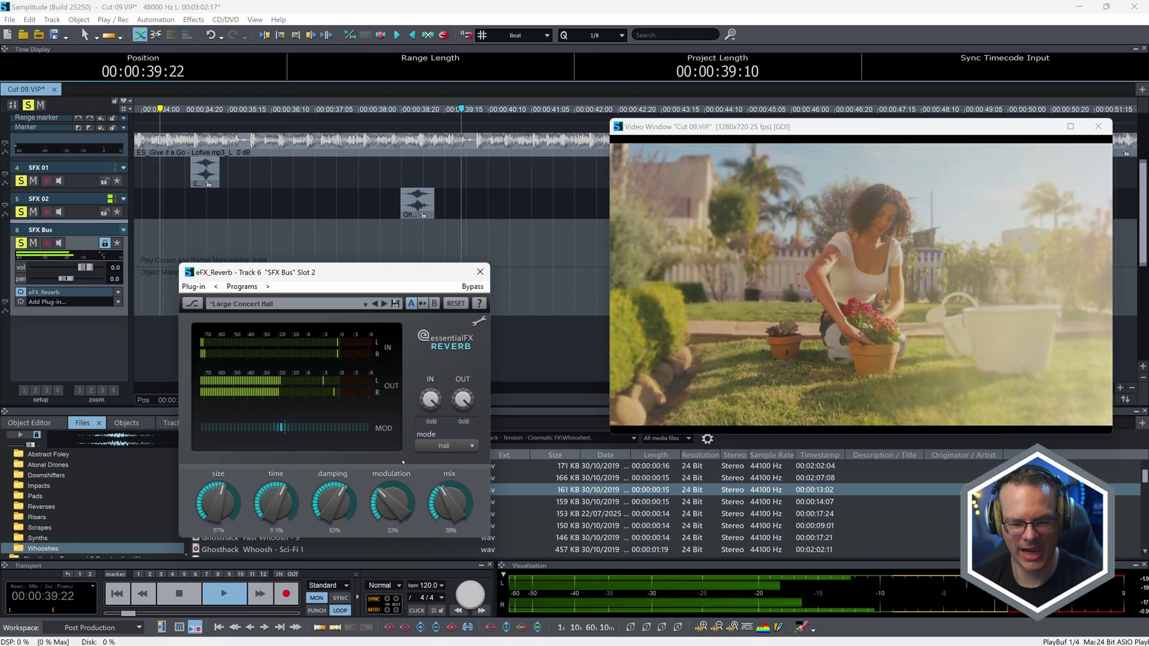
key("space")
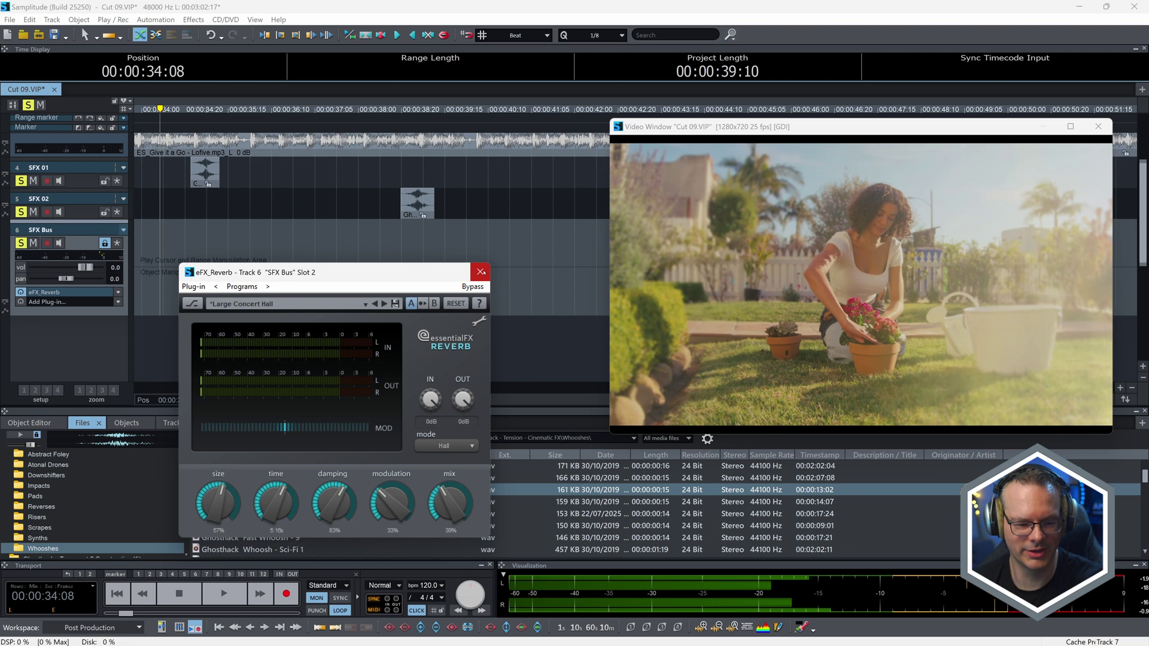
left_click(480, 272)
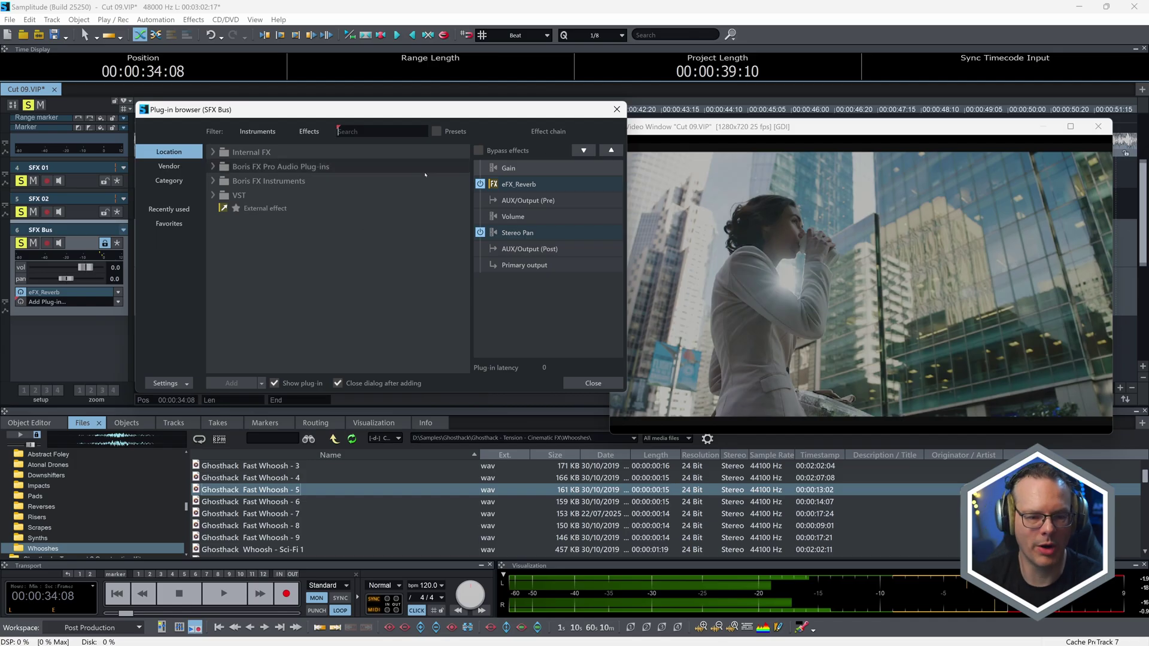
Step: Insert a Dynamic Equalizer on the SFX Bus with the 14 Low Pass 500Hz preset
type("eq")
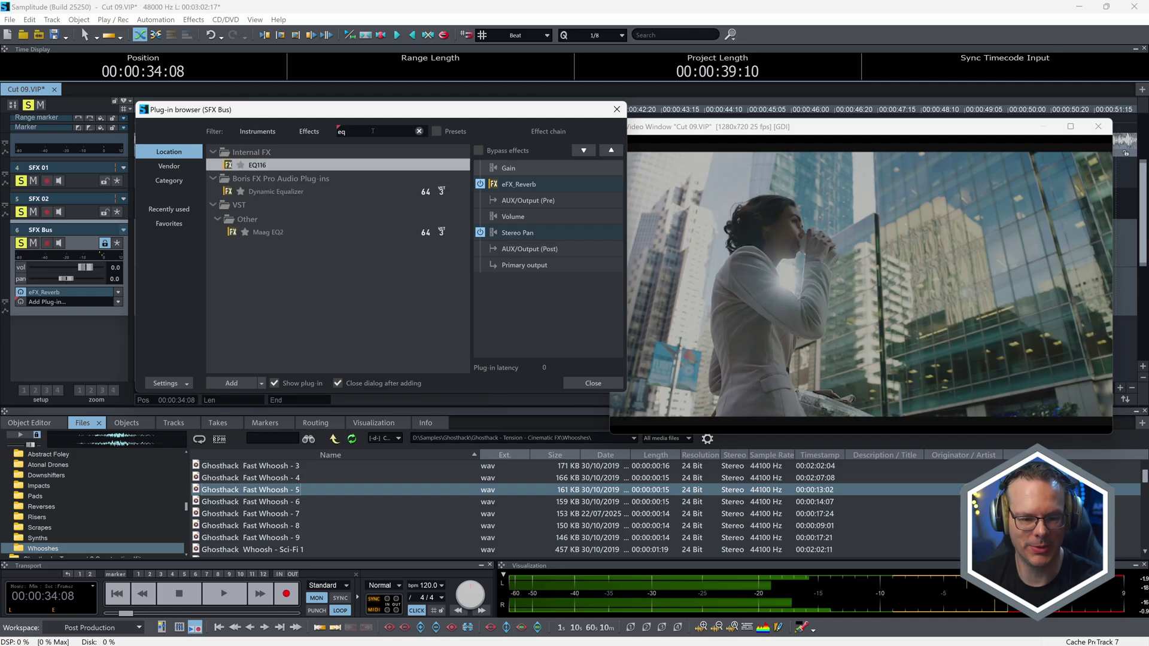
double_click(263, 194)
left_click(262, 193)
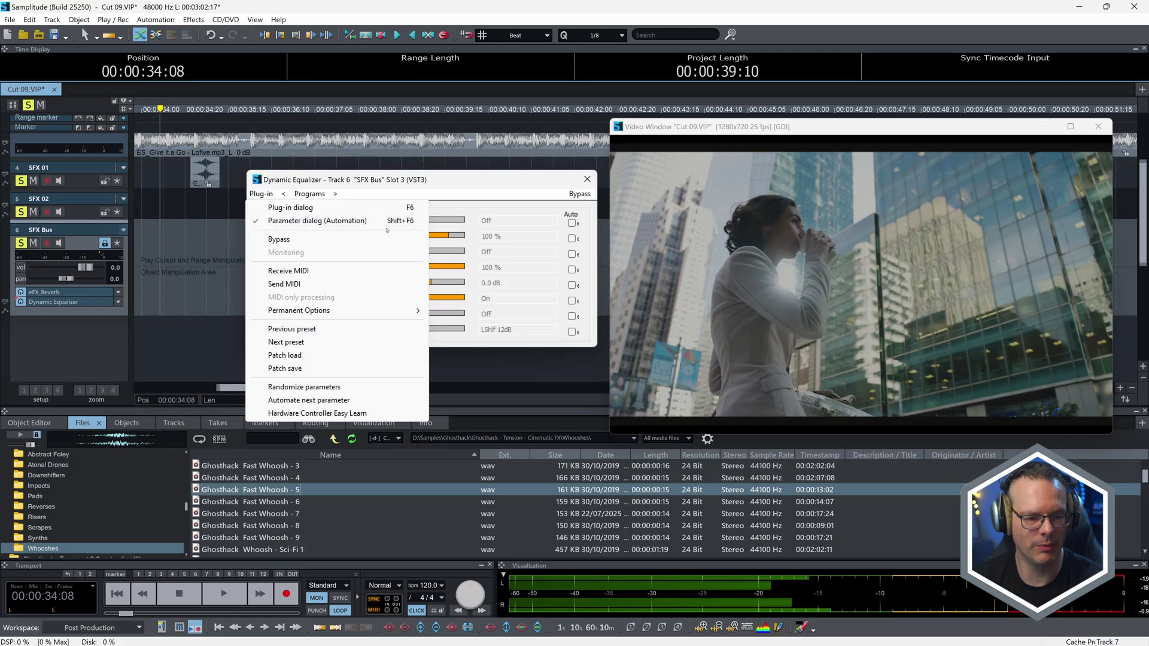
left_click(435, 179)
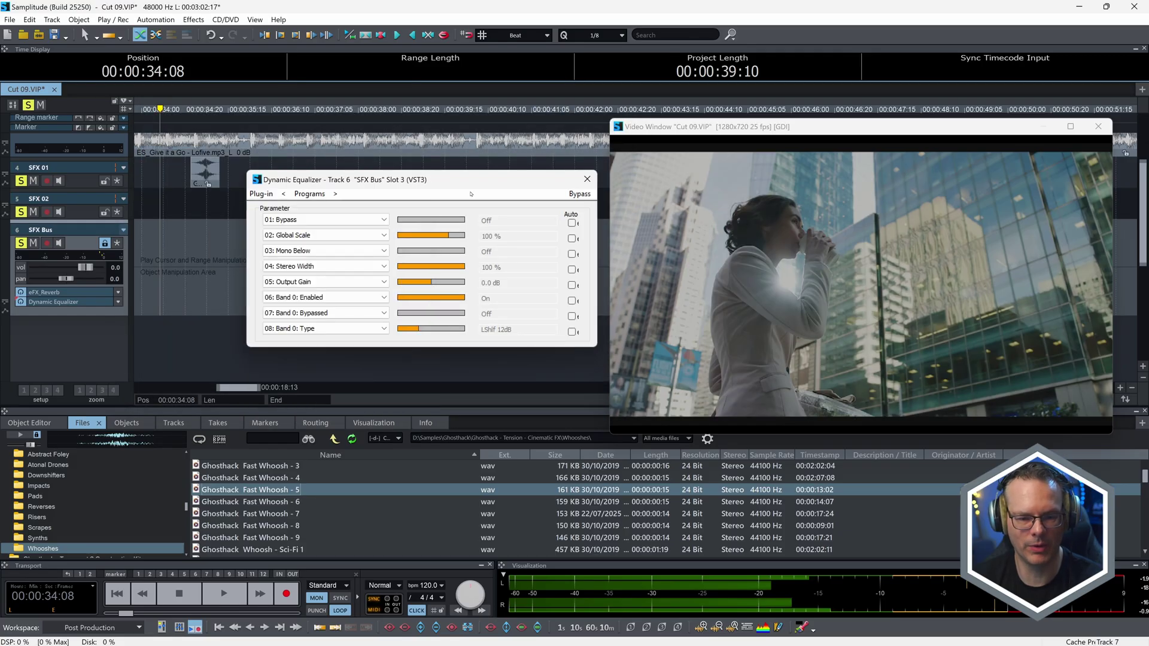
left_click(261, 193)
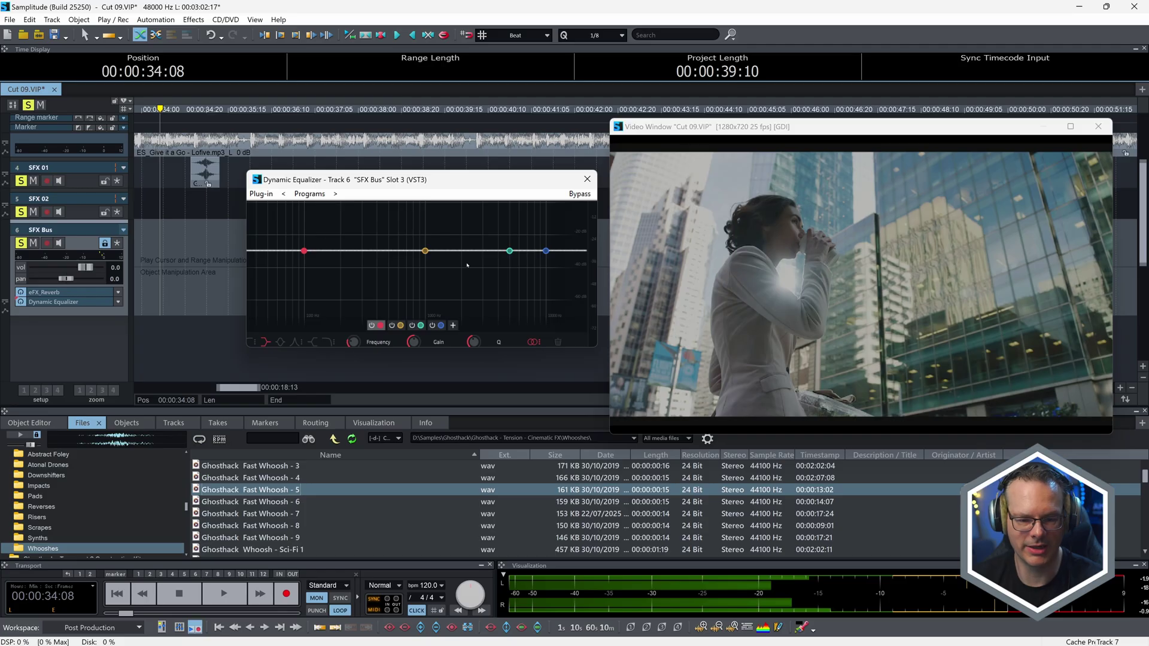
left_click(310, 194)
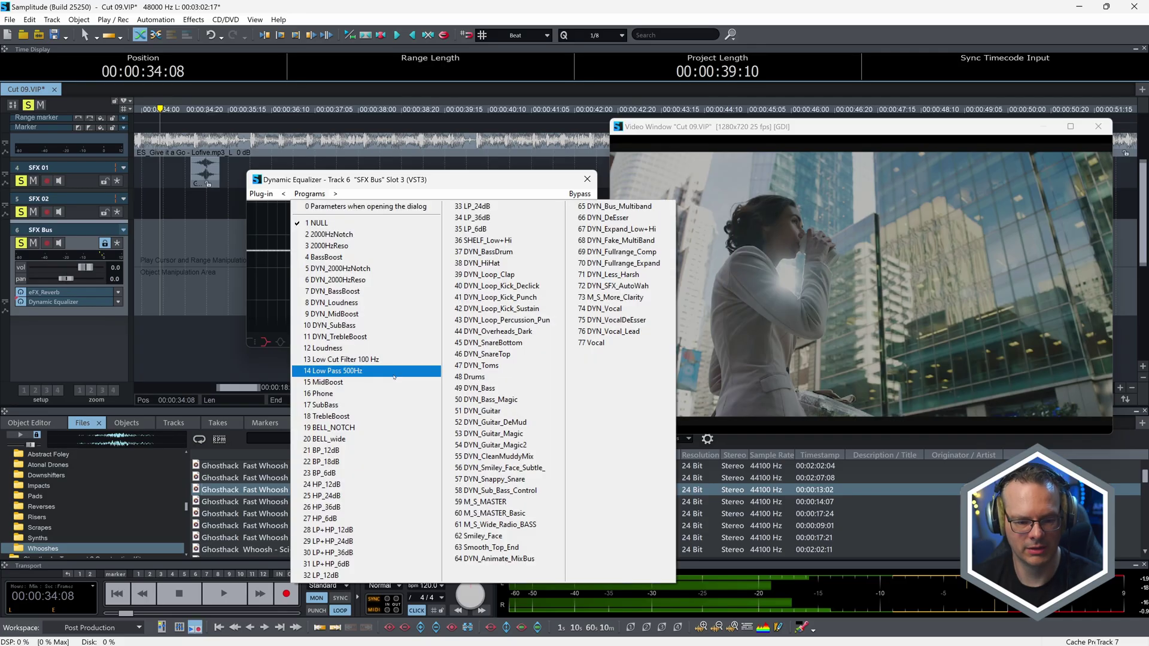
left_click(394, 372)
Step: Audition the low-pass filtered whooshes and close the equalizer window
left_click_drag(373, 178, 281, 295)
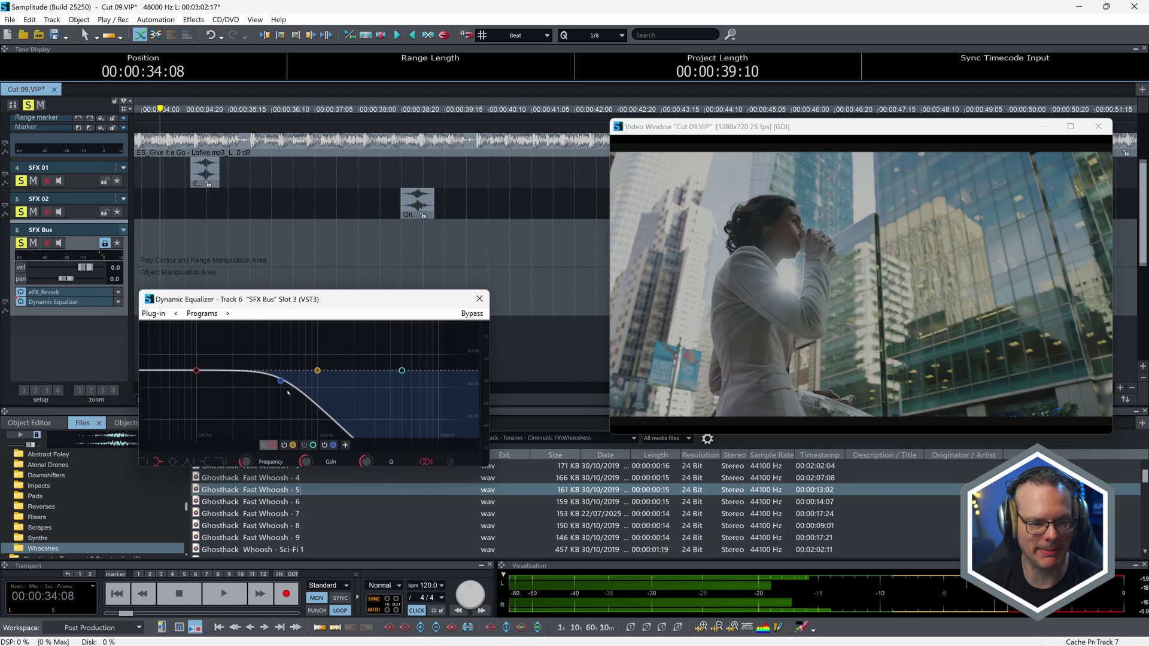
key("space")
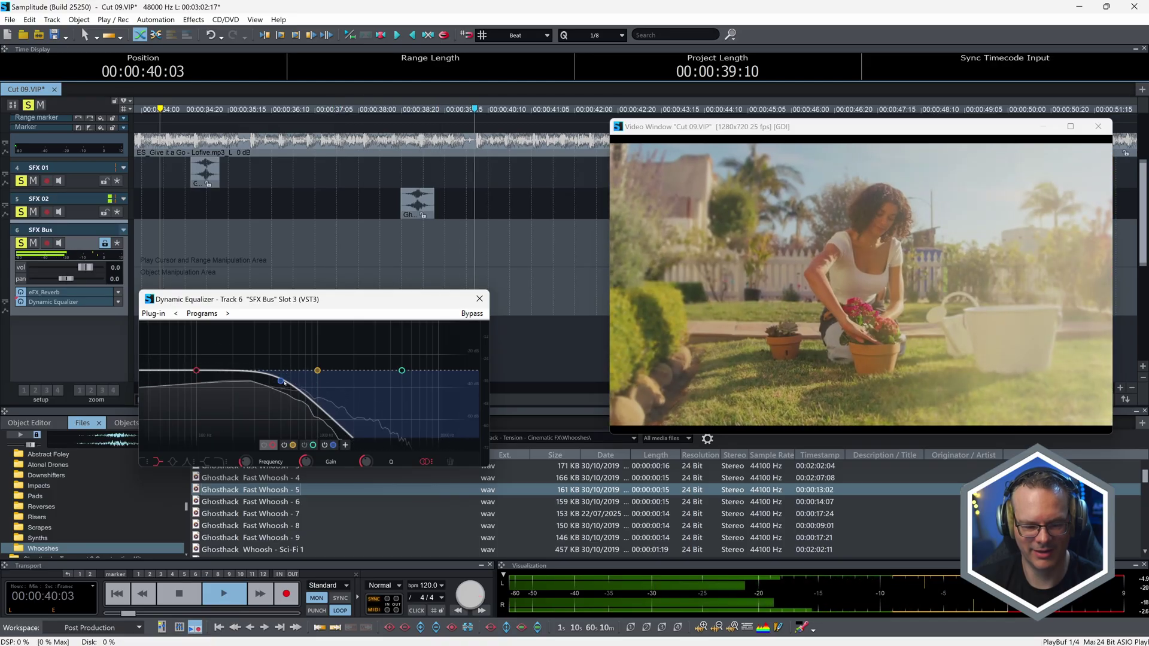
key("space")
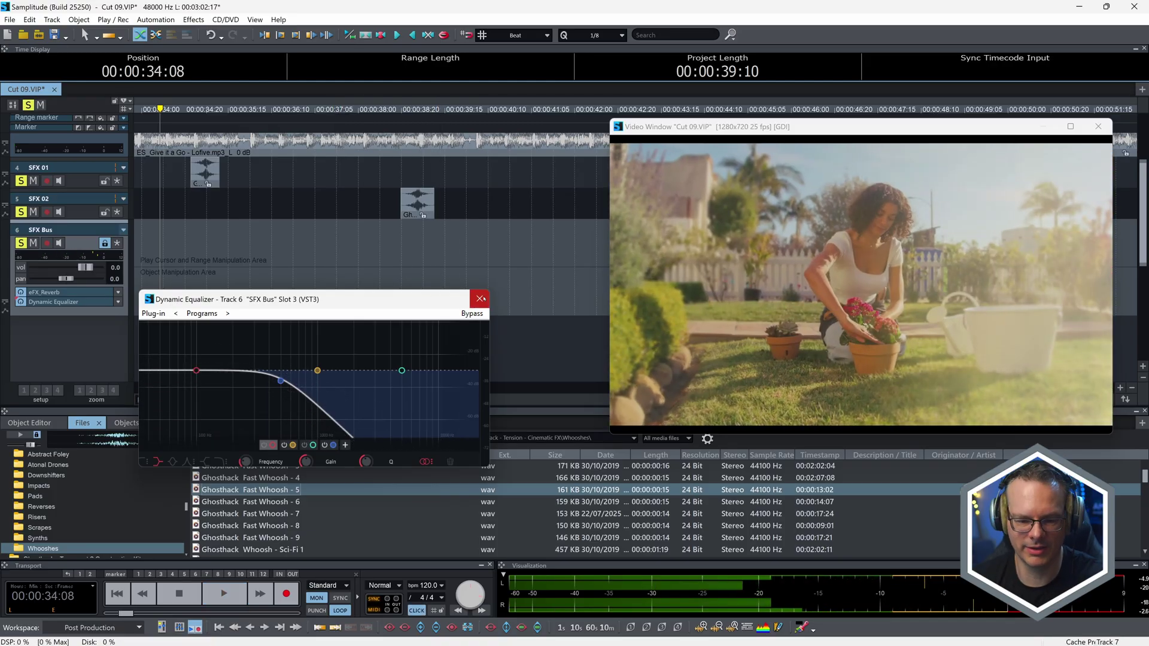
left_click(480, 298)
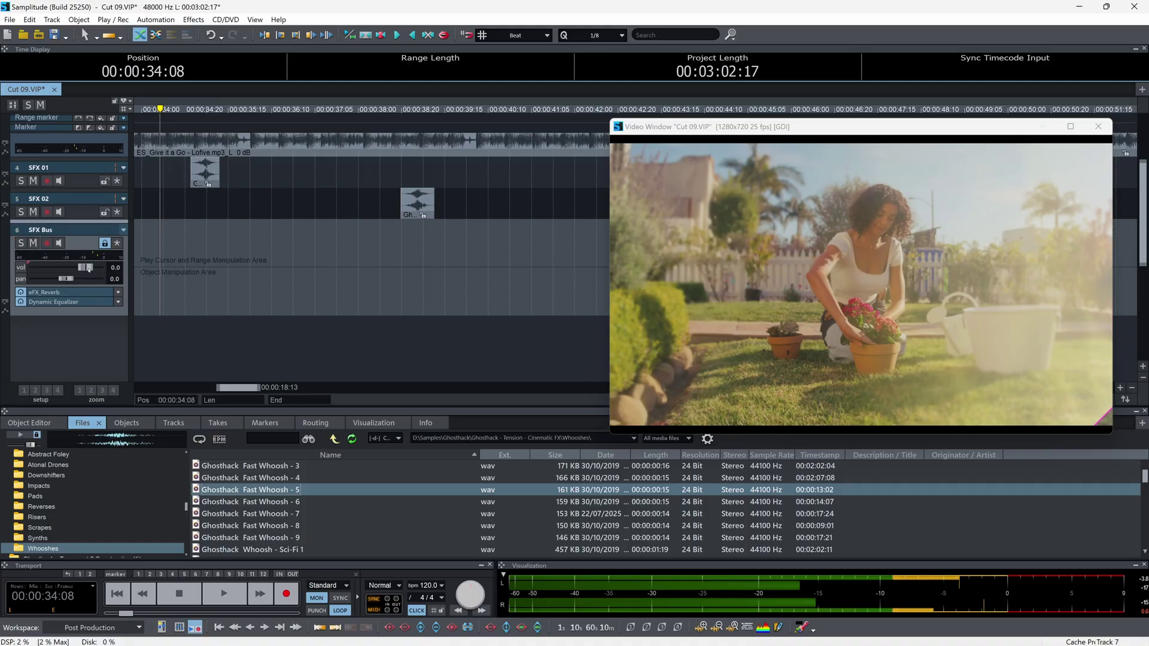
Step: Lower the SFX Bus volume to -10.3 dB and play back the mix to check it
left_click_drag(87, 269, 78, 268)
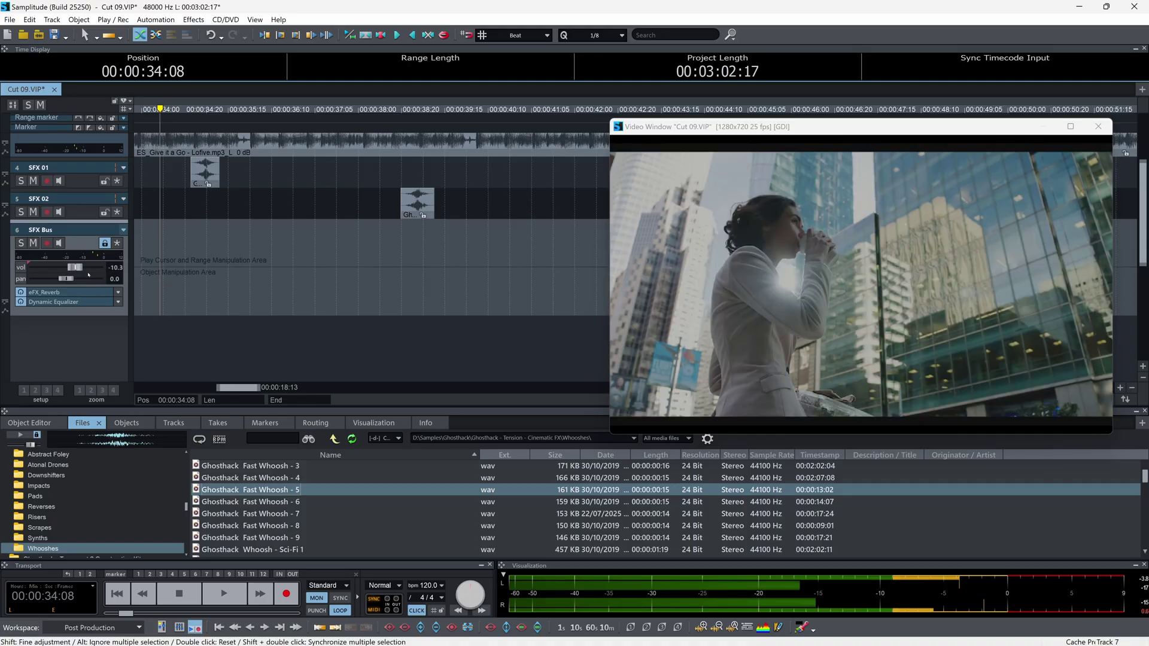
key("space")
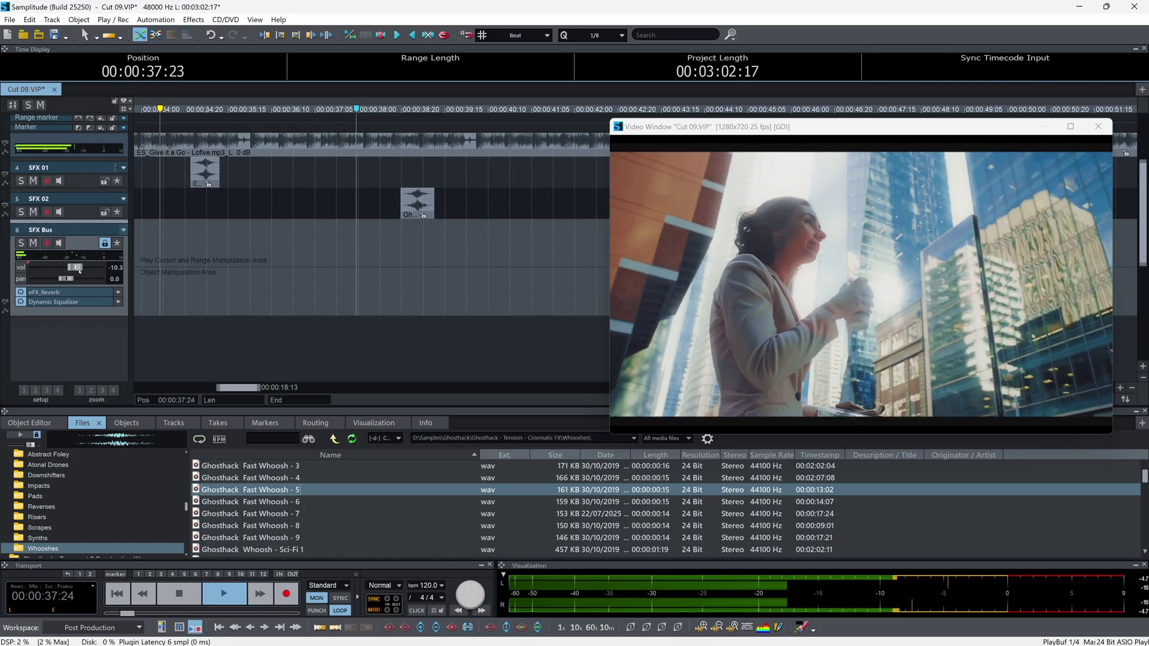
key("space")
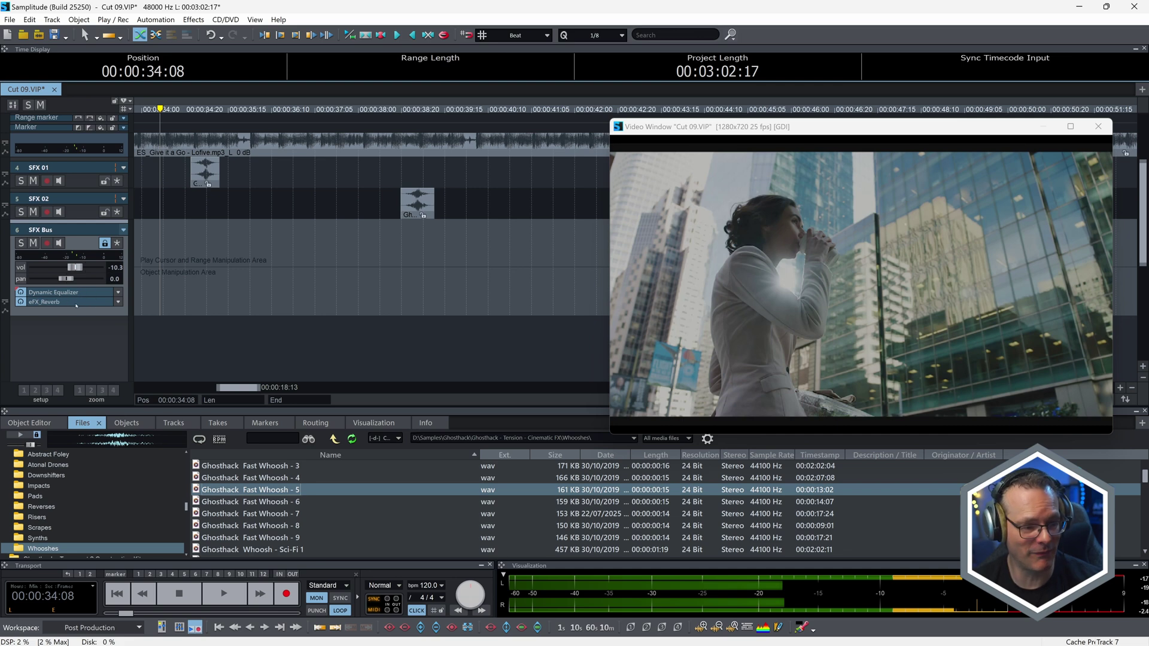
Step: Move the Dynamic Equalizer slot above eFX_Reverb so whooshes are filtered before the reverb
mouse_move(85, 294)
left_mouse_down()
mouse_move(89, 307)
mouse_move(89, 296)
left_mouse_up()
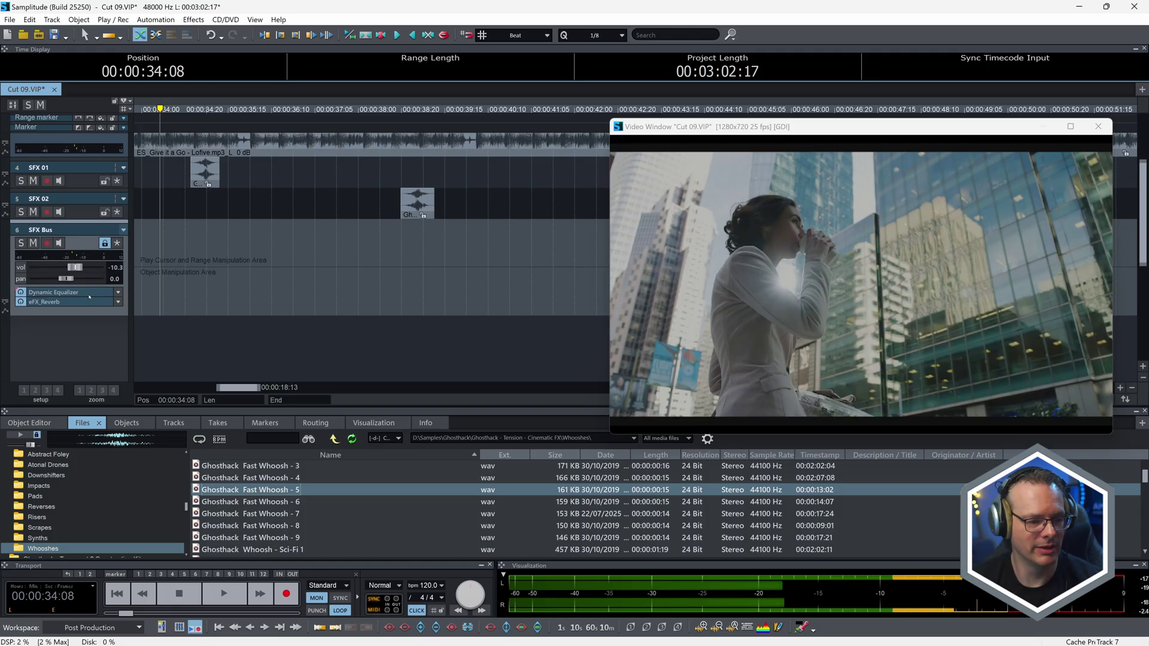